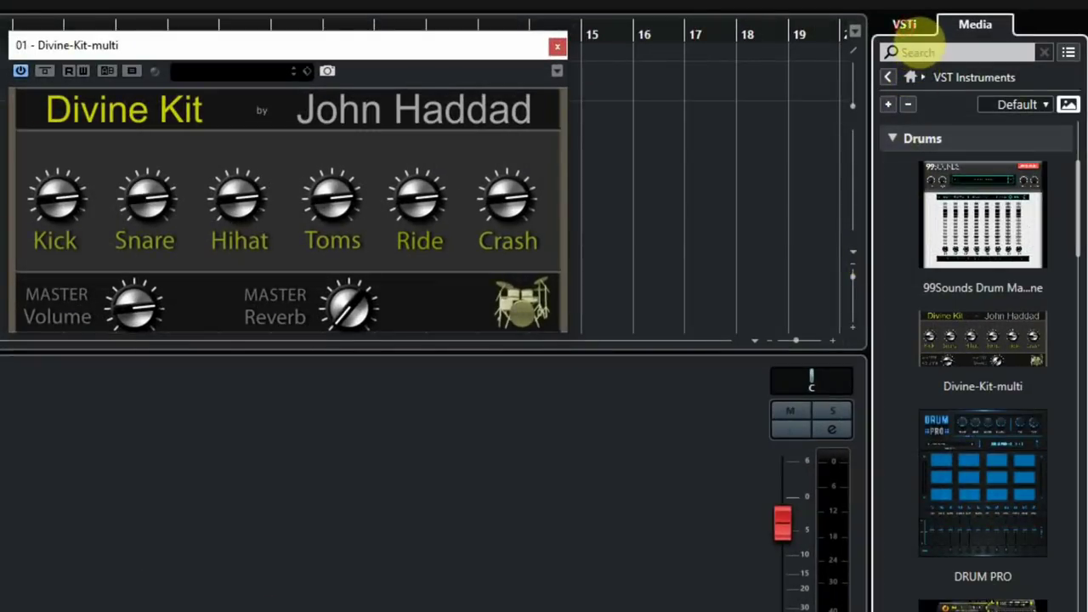
Show the VST instrument rack with the Divine Kit loaded in its first slot
click(903, 26)
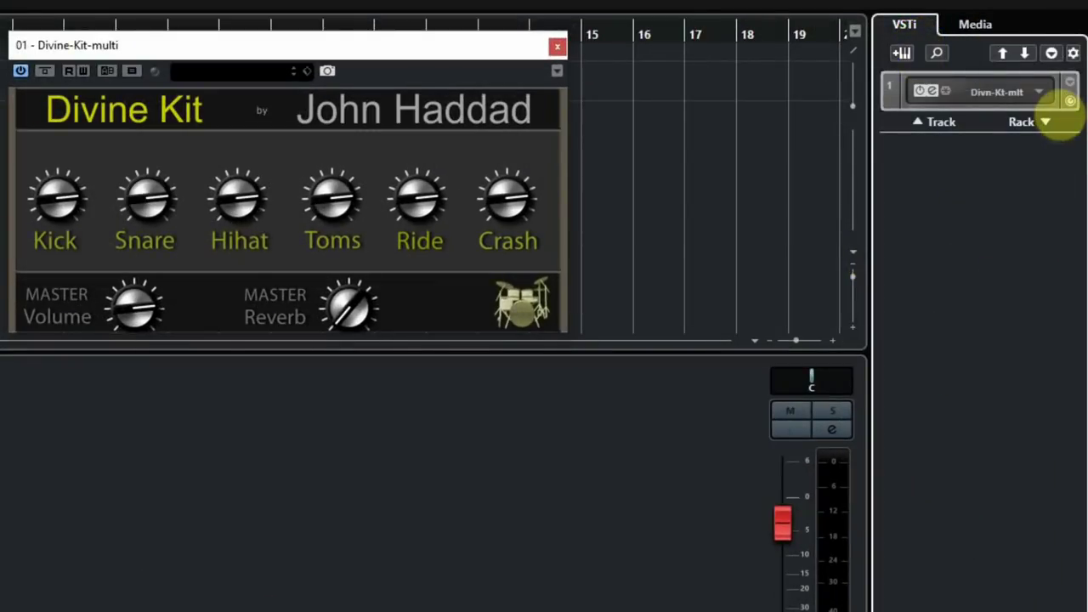
Use Activate Outputs to enable the Divine Kit's extra Right [Stereo] outputs
click(1038, 91)
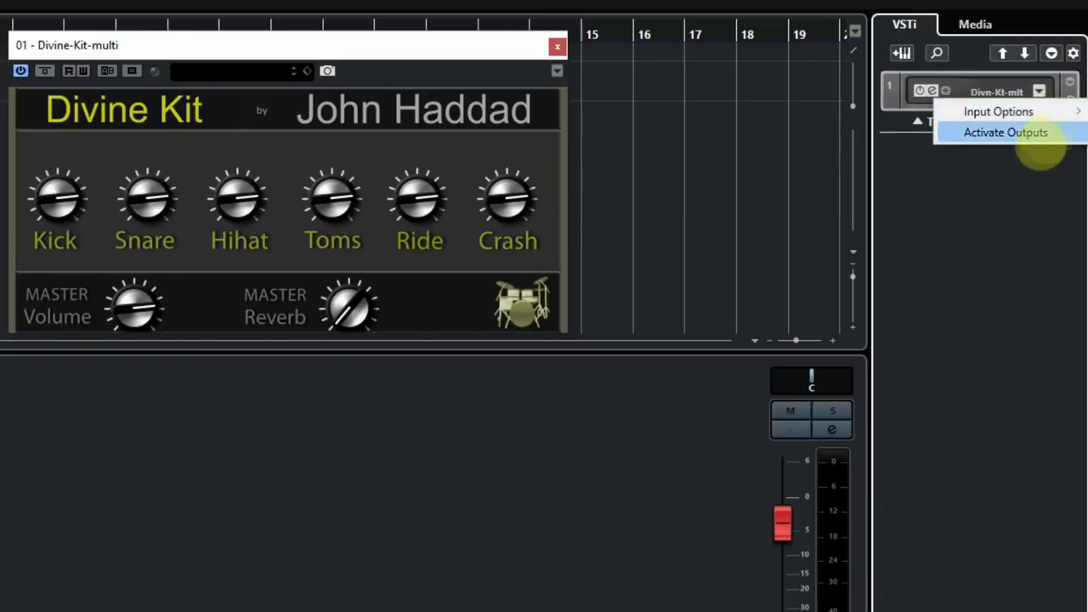
click(1024, 132)
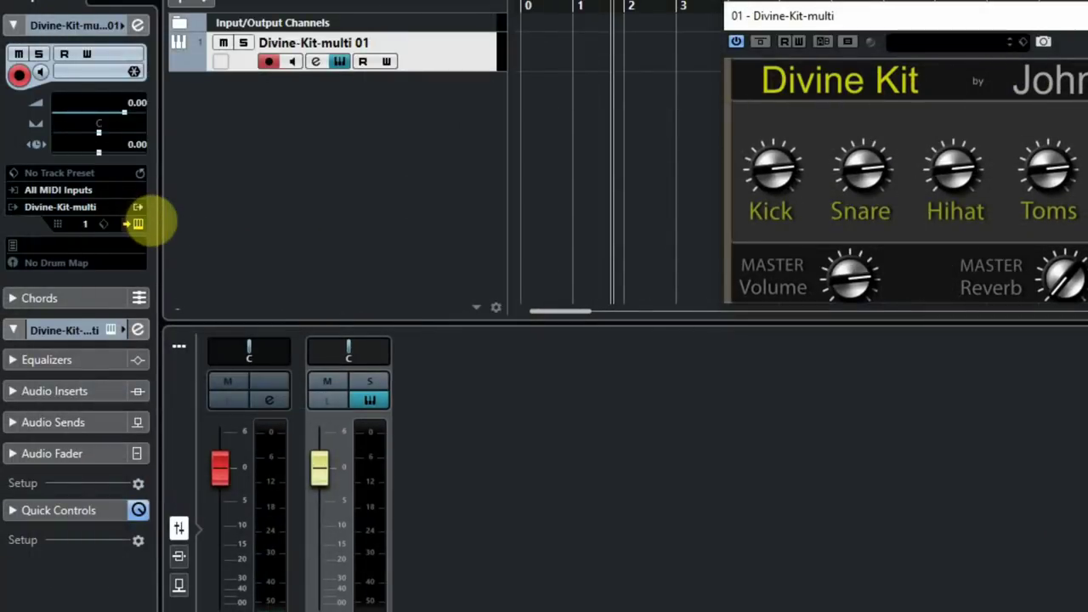
click(137, 223)
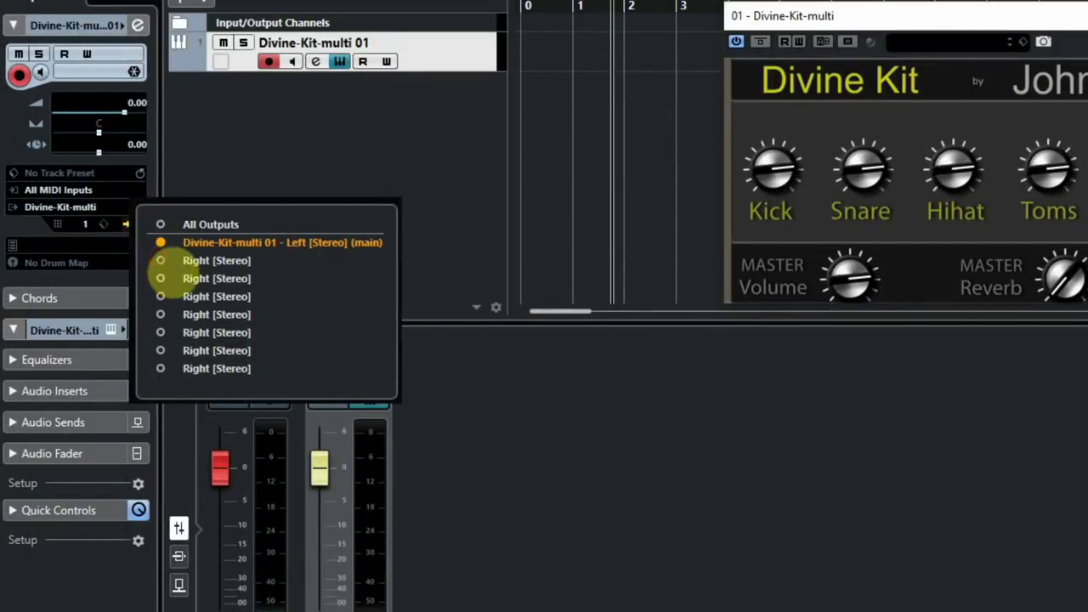
click(166, 261)
click(166, 279)
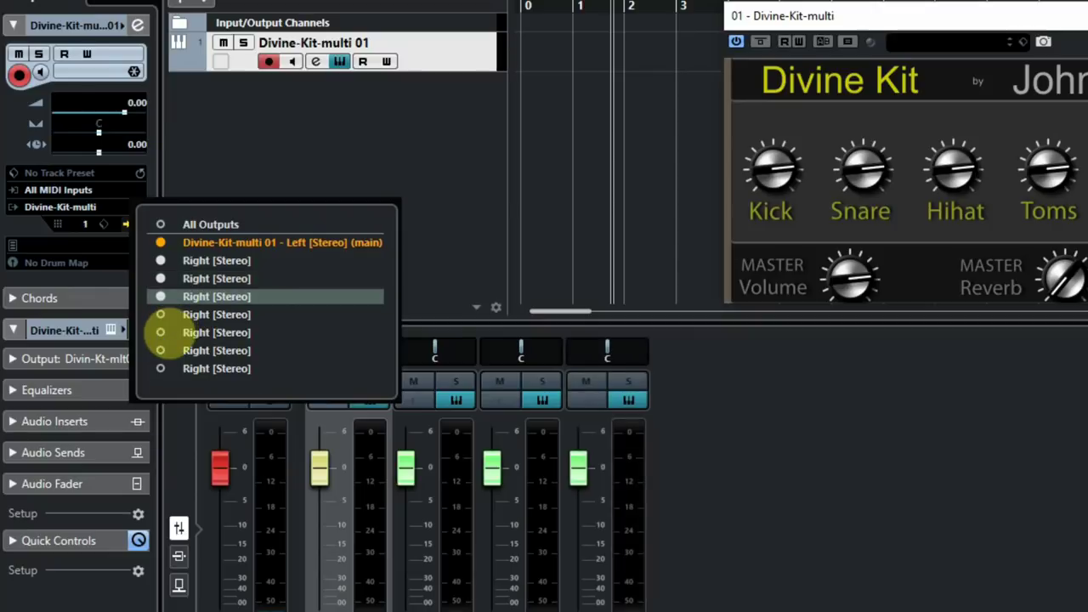
click(162, 315)
click(160, 333)
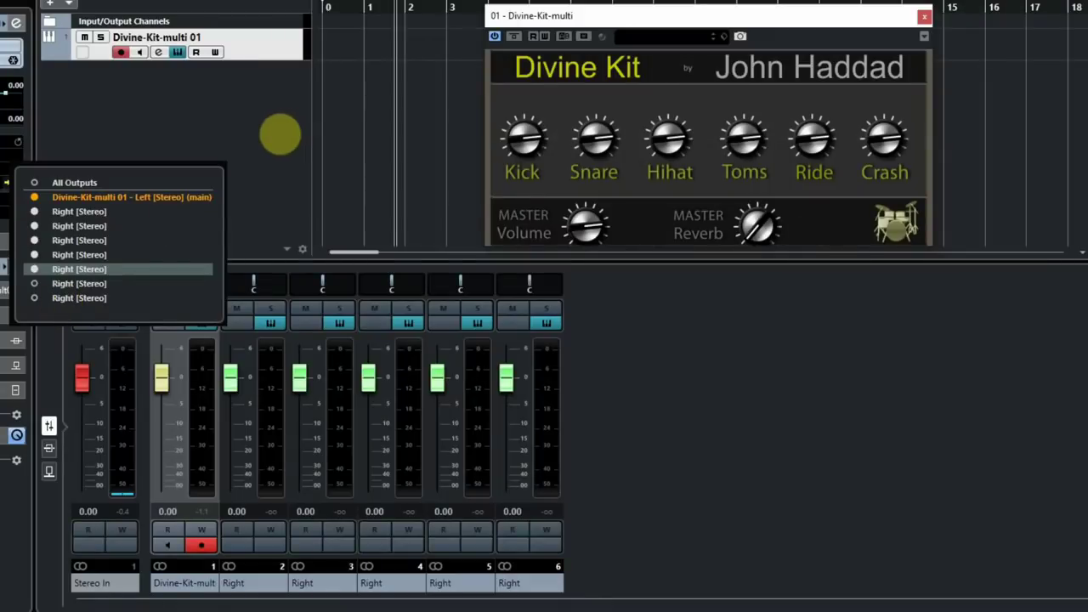
click(280, 135)
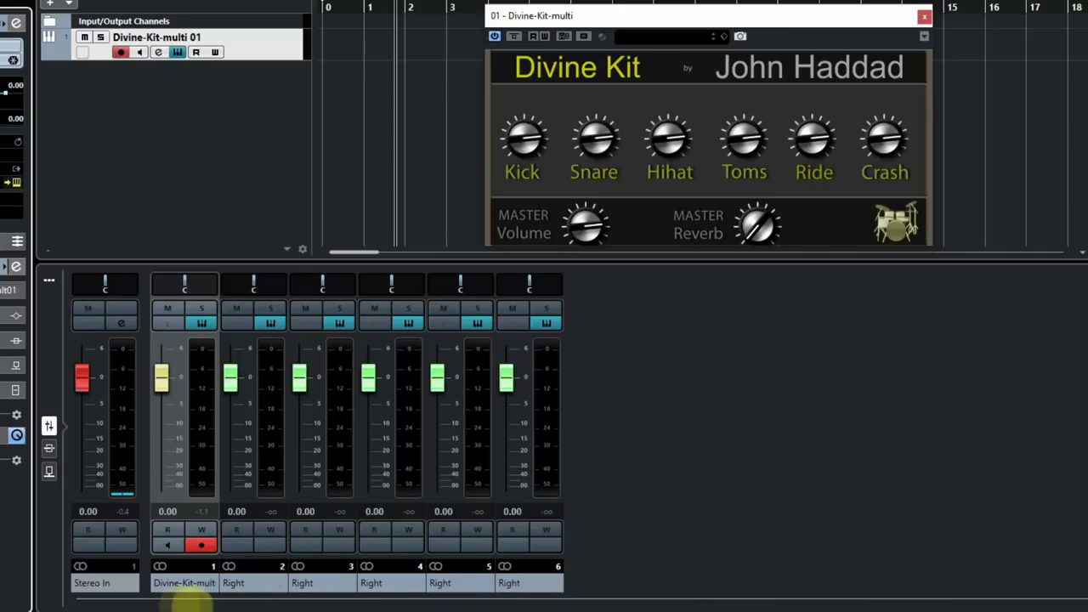
Select Divine Kit mixer channels 1 through 6 and bring up their context menu
click(204, 587)
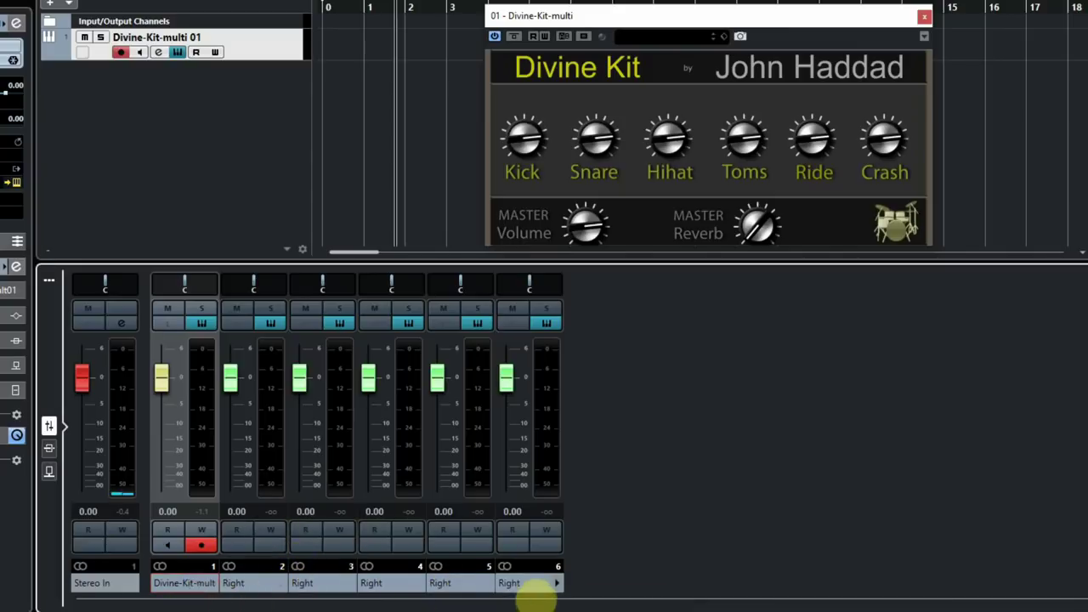
click(534, 591)
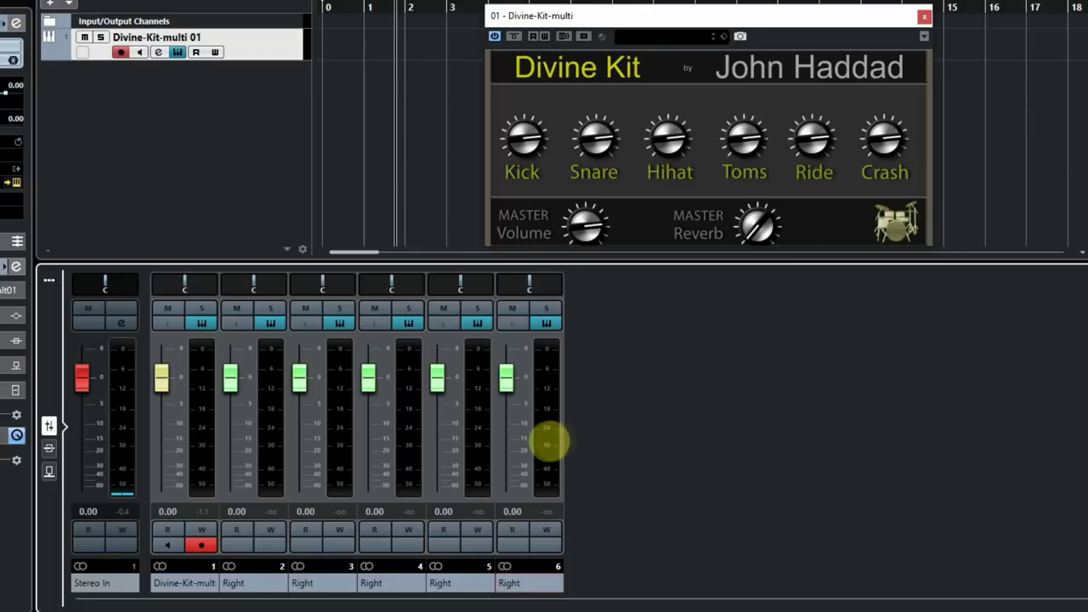
right_click(614, 431)
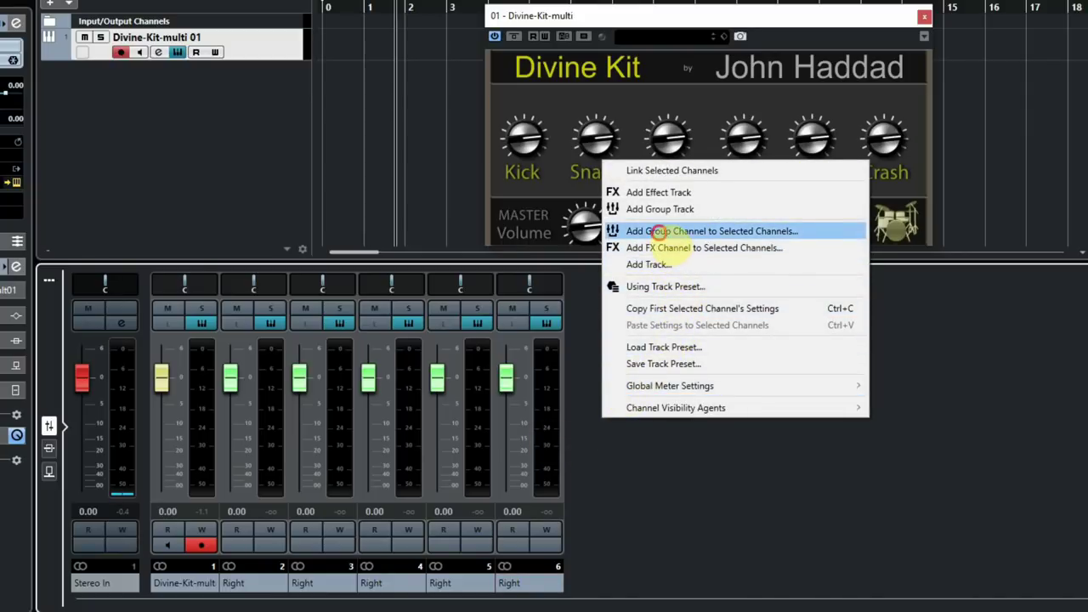
Add a stereo group channel named Drums, lower its fader and adjust the reverb amount
click(658, 231)
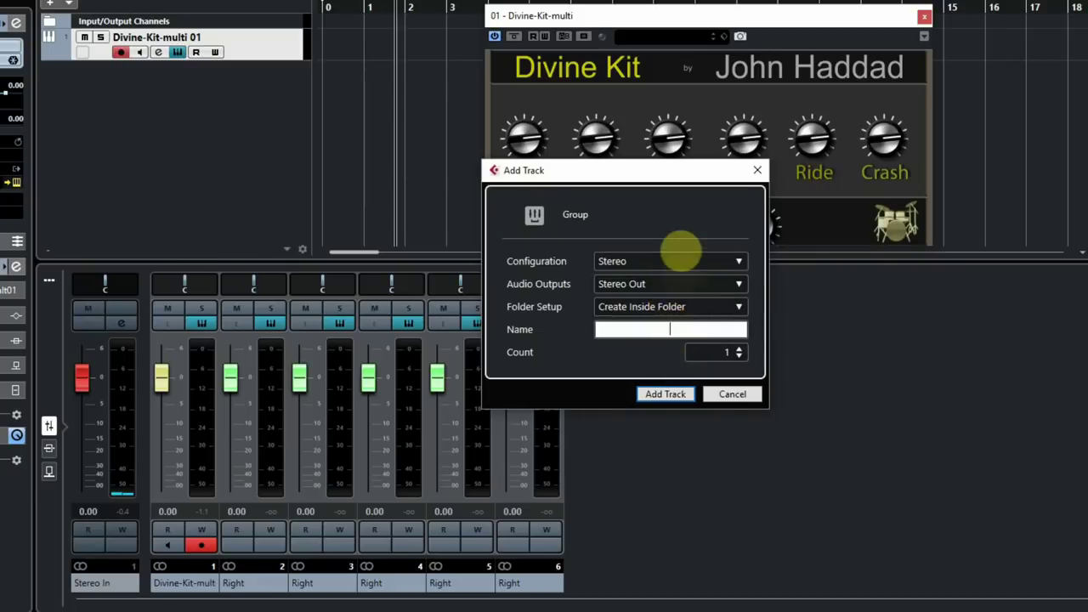
click(680, 261)
click(671, 298)
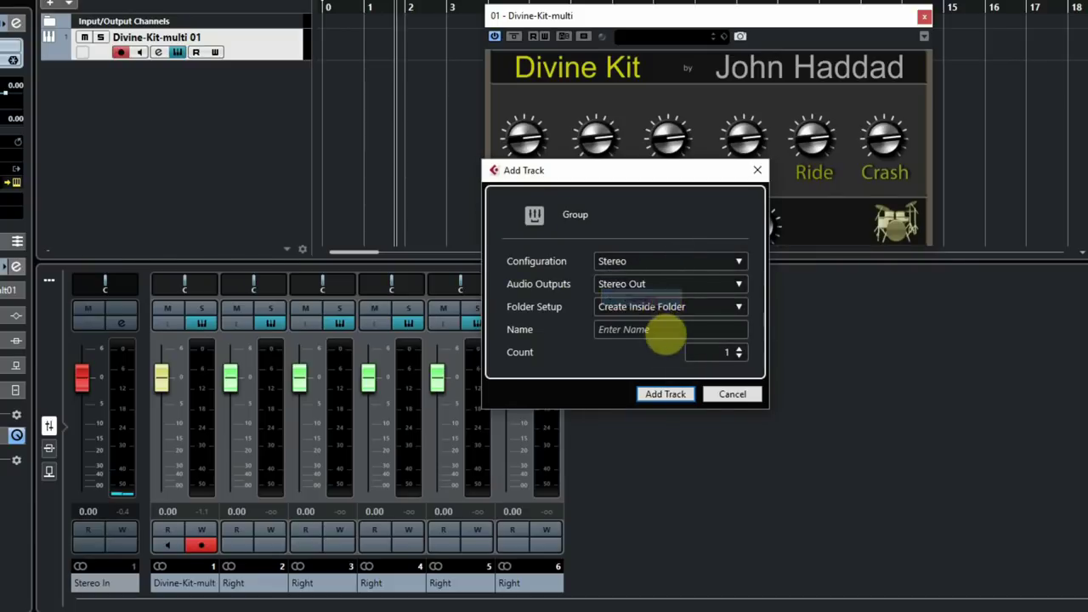
click(663, 330)
text(Drums)
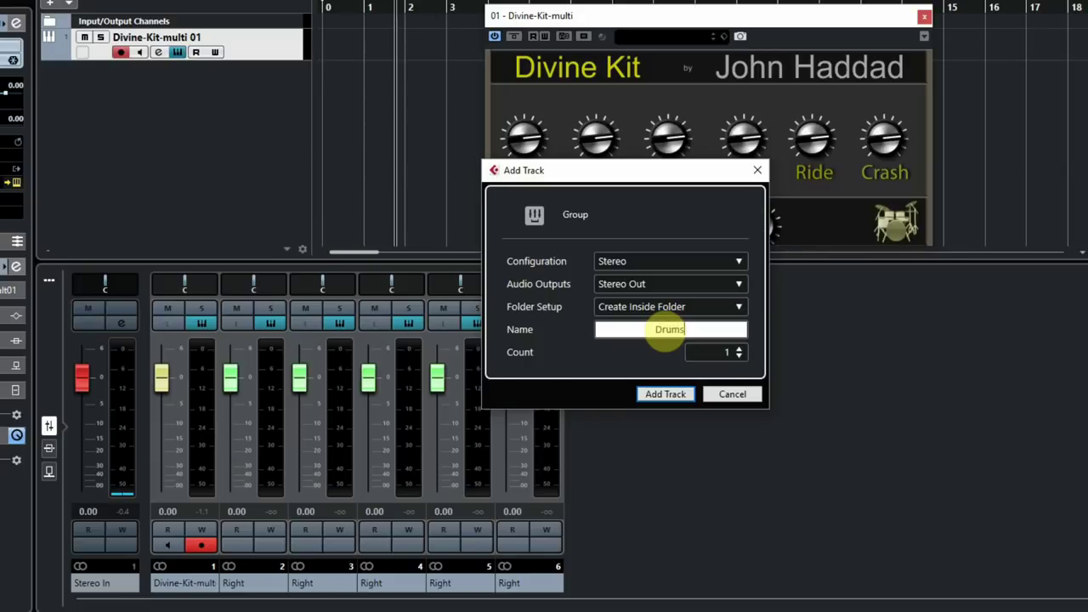
key(Return)
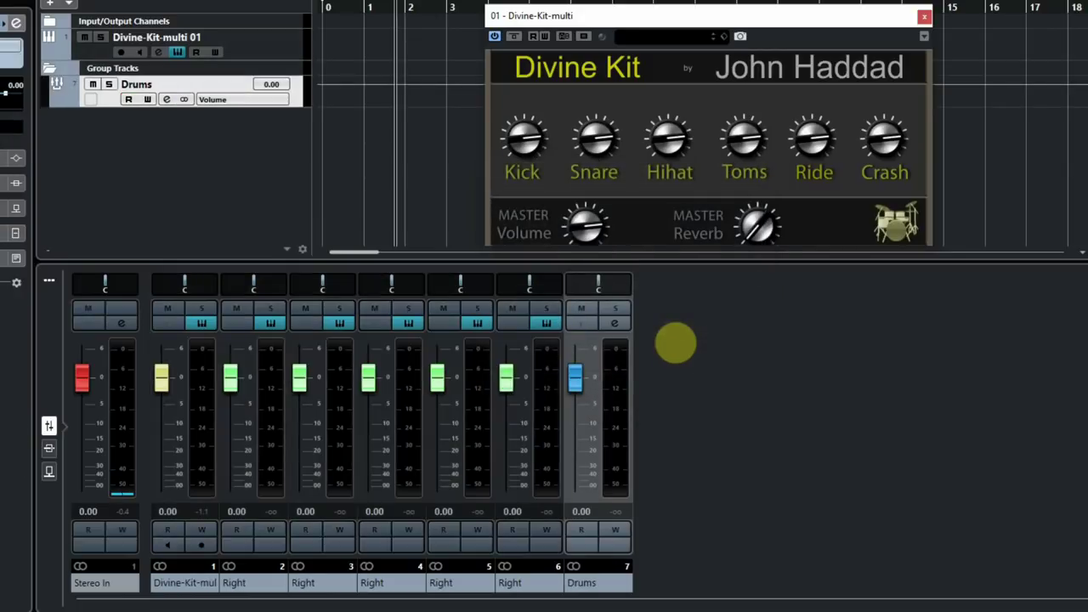
mouse_move(578, 380)
mouse_down()
mouse_move(586, 421)
mouse_move(587, 383)
mouse_up()
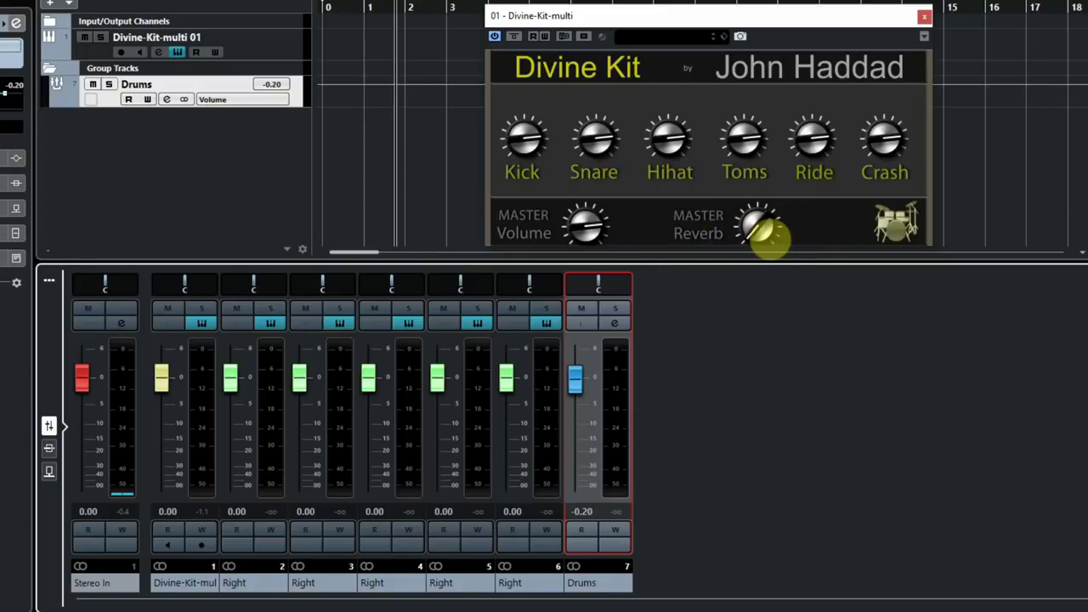
drag(765, 231, 752, 258)
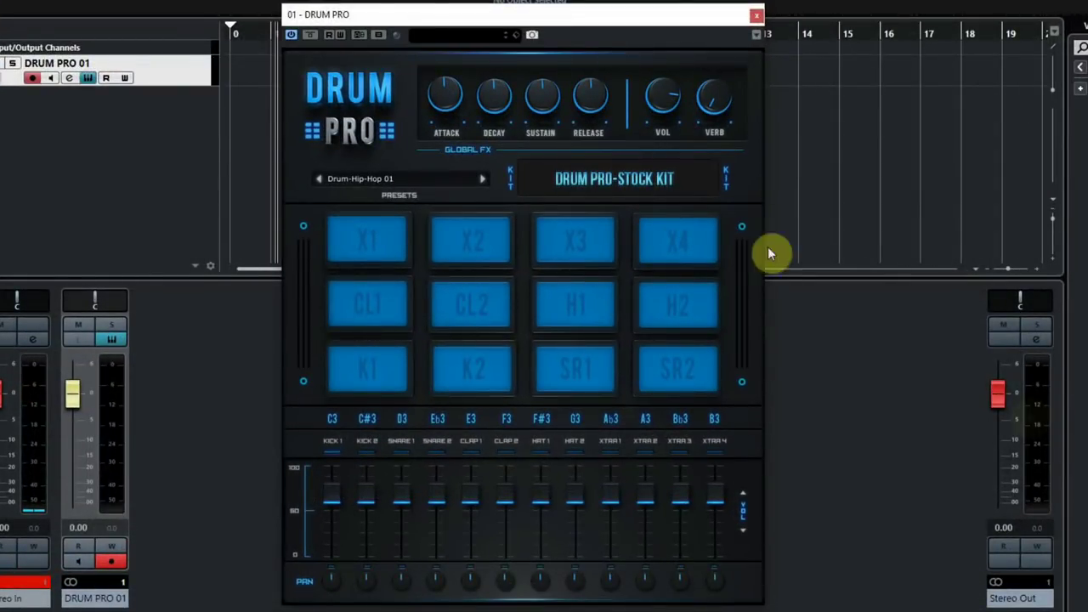
Browse DRUM PRO's kit list and play the current Hip-Hop kit's pads
click(359, 179)
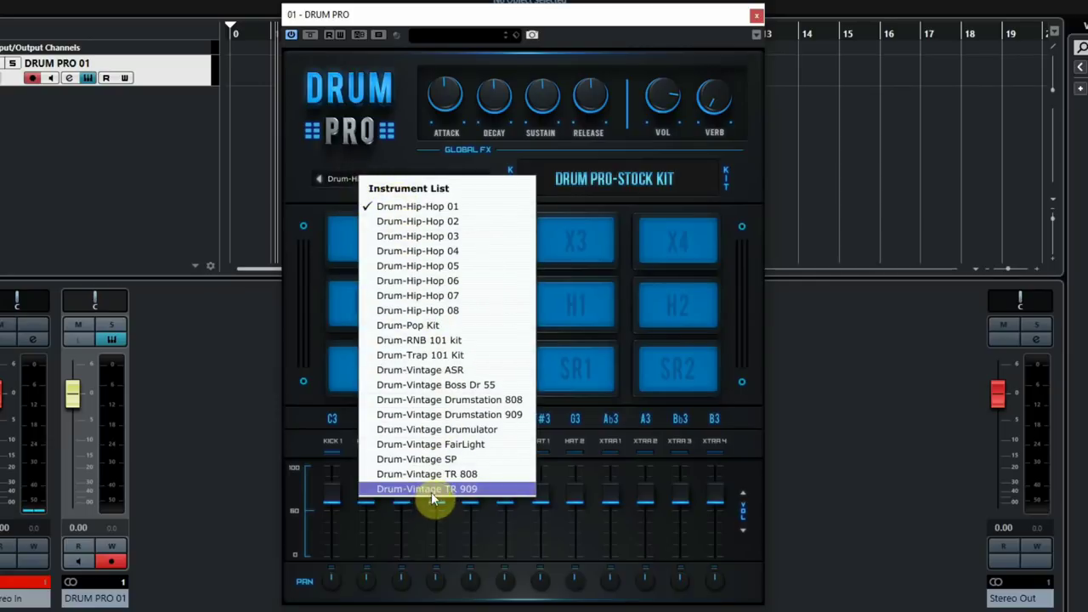
click(587, 145)
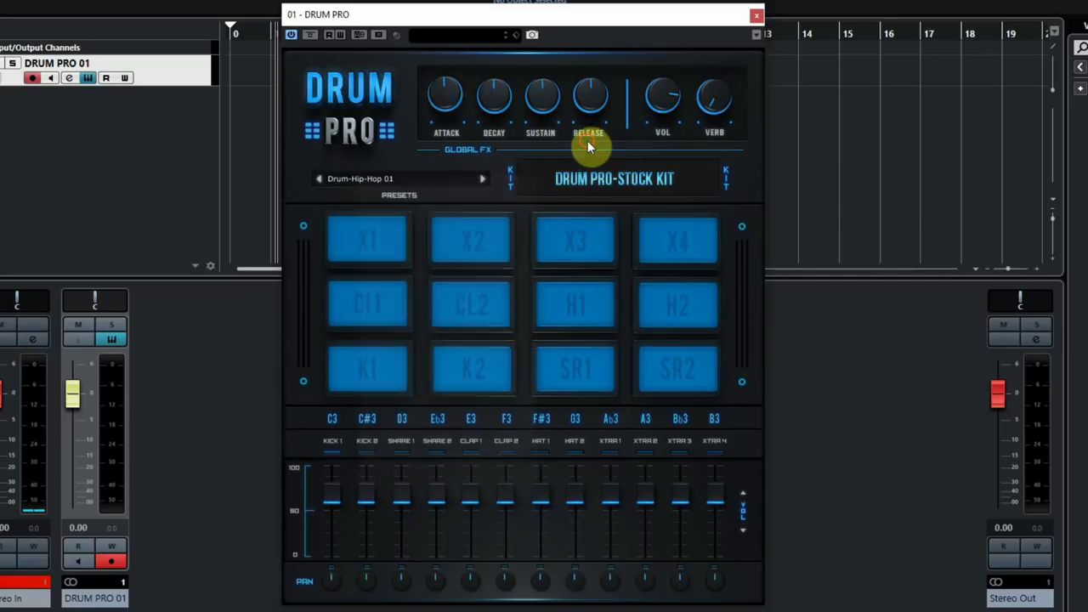
click(585, 370)
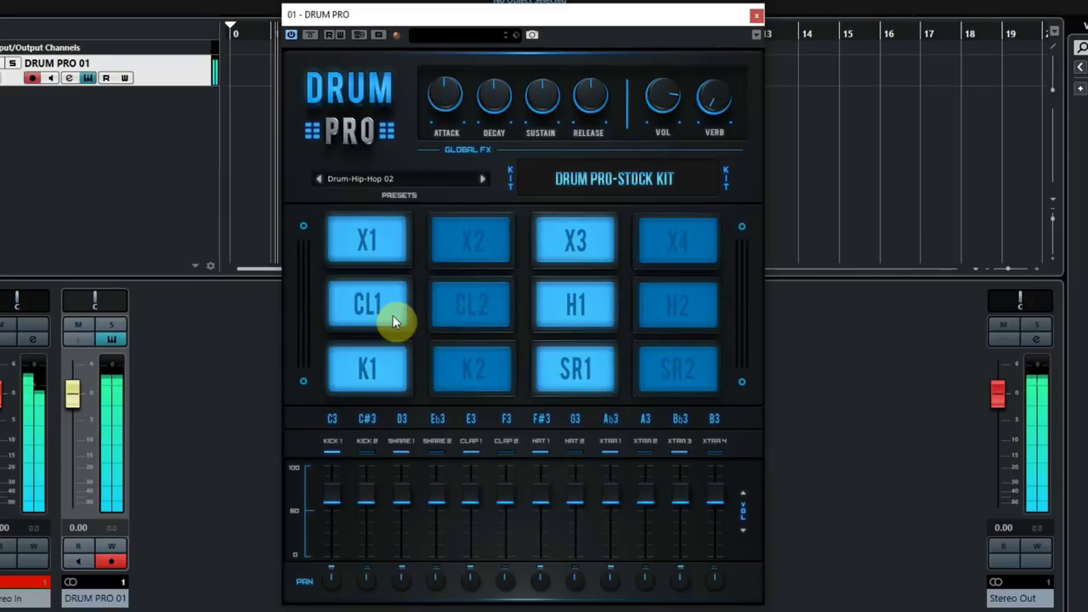
click(374, 178)
Load DRUM PRO's Drum-Vintage ASR, Drumstation 808, then FairLight kits in turn
click(429, 370)
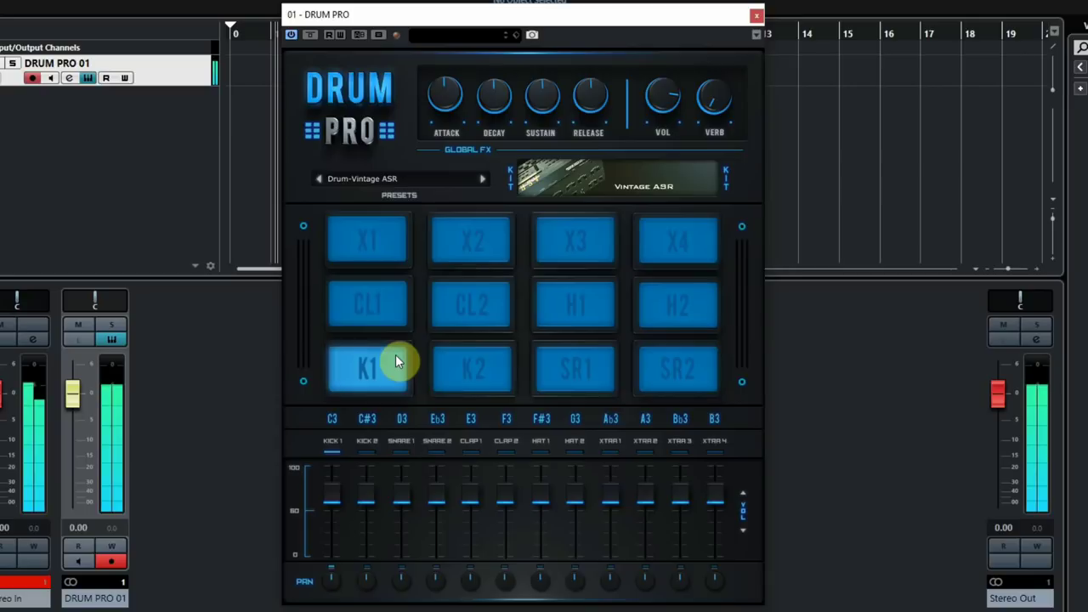
click(408, 179)
click(492, 407)
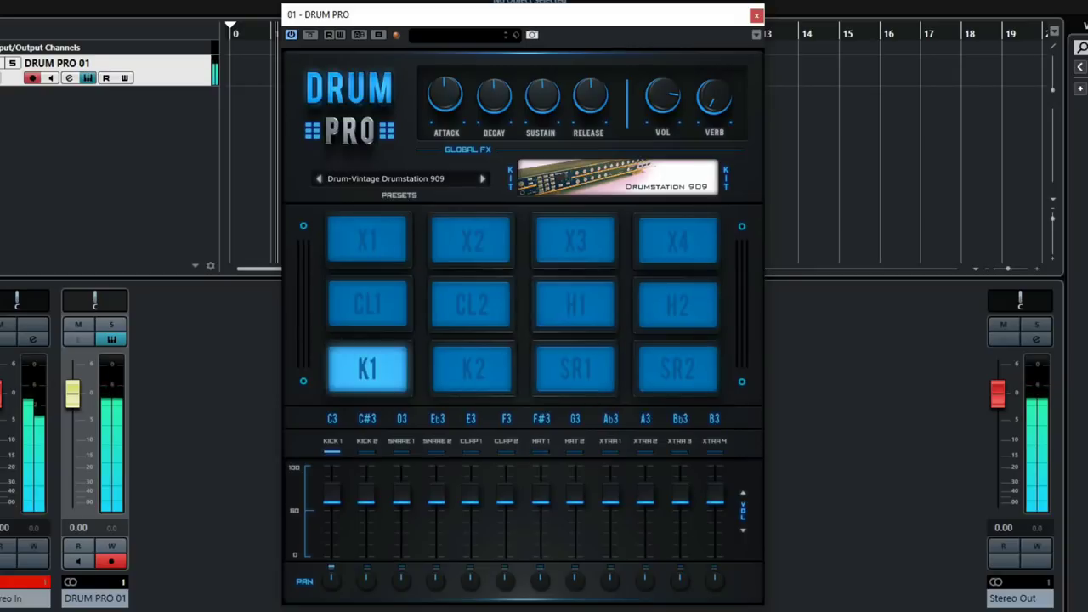
click(482, 179)
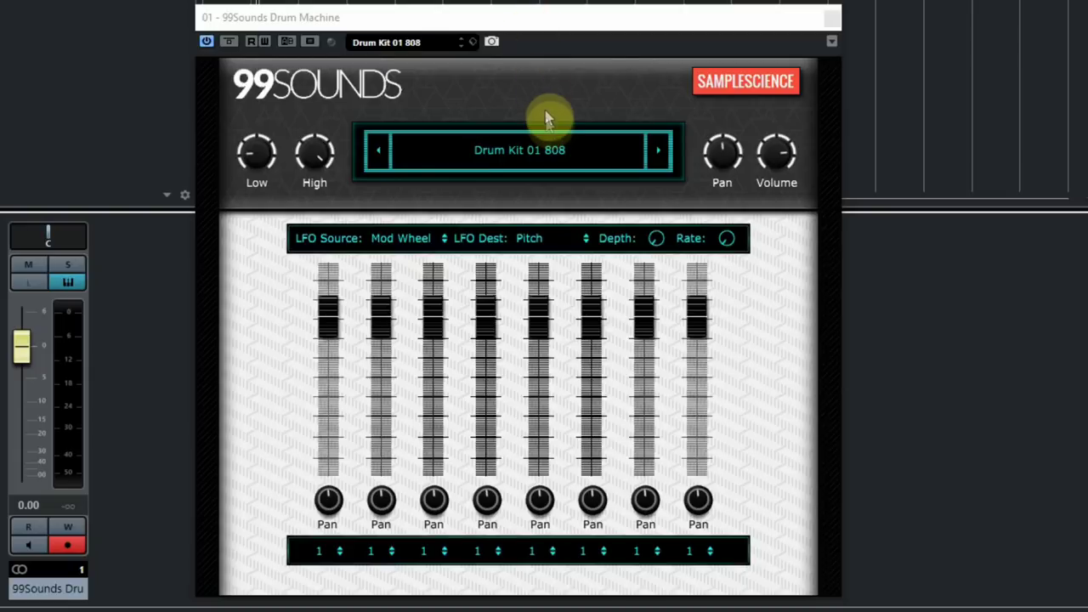
Load 99Sounds kits 02 Acoustic 1, 03 Acoustic 2, 04 Retro Analog, then scroll to Kit 05
click(564, 153)
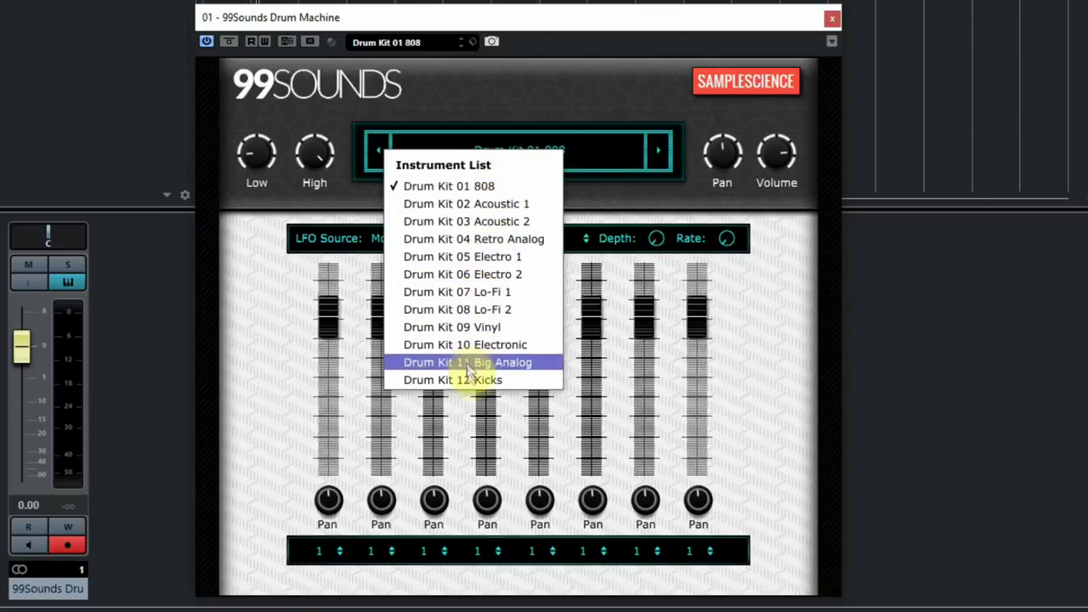
click(582, 102)
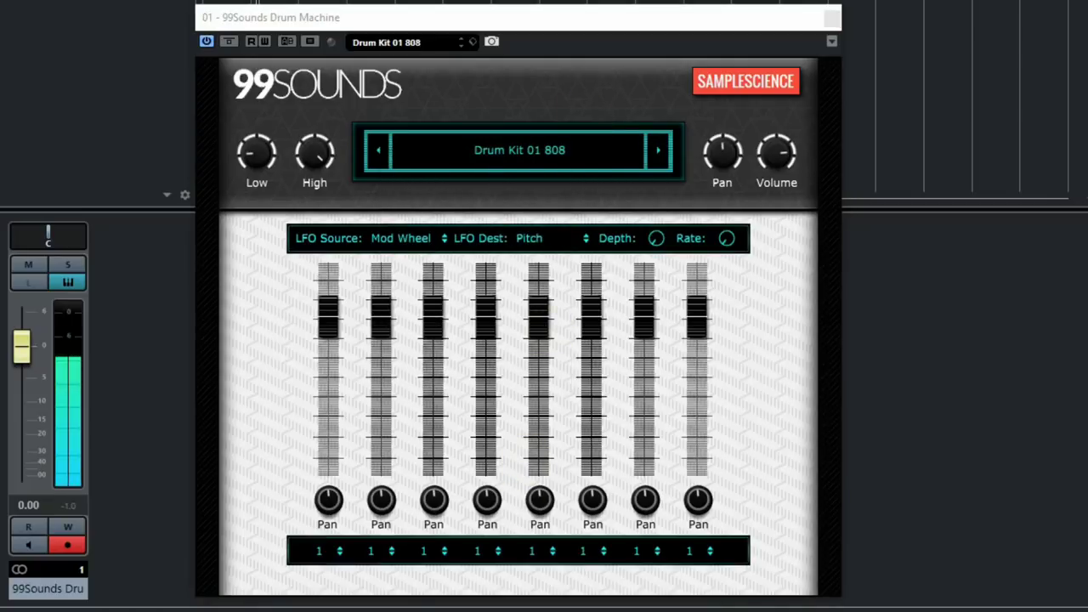
click(534, 149)
click(607, 196)
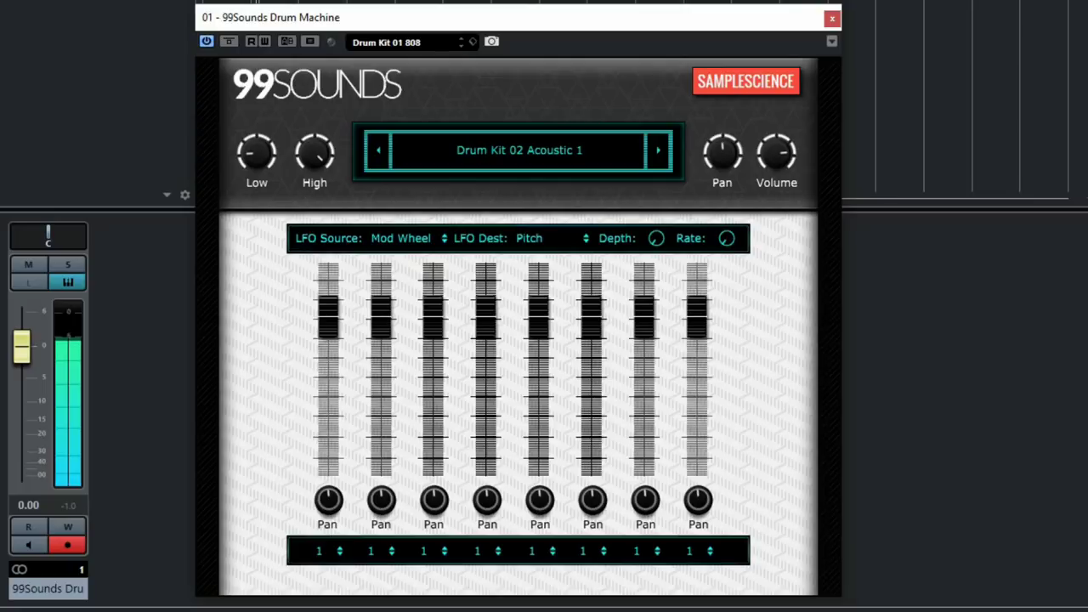
click(593, 158)
click(554, 211)
click(510, 159)
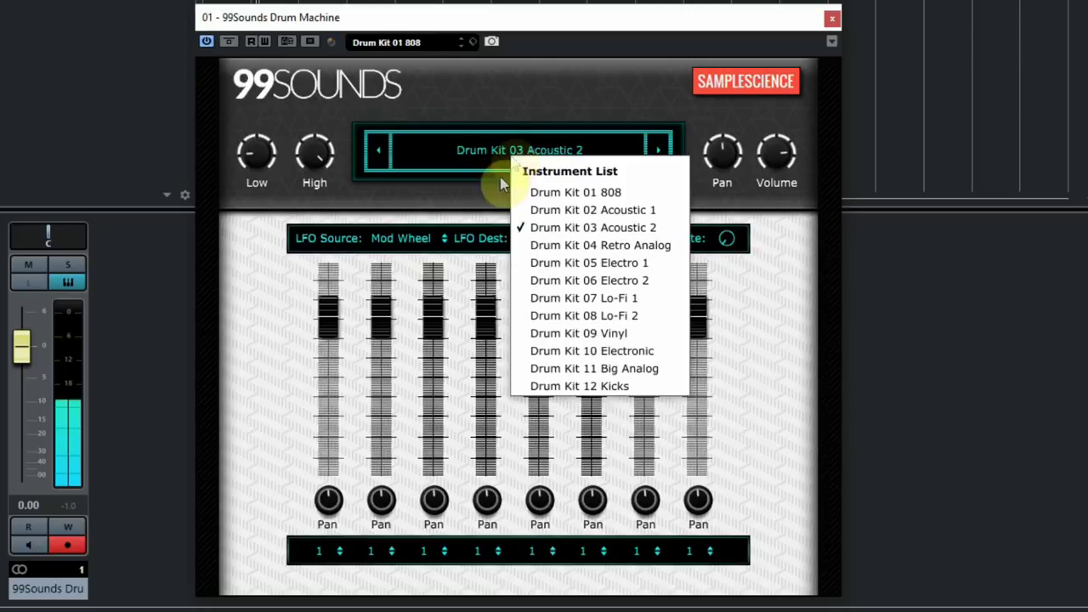
click(581, 246)
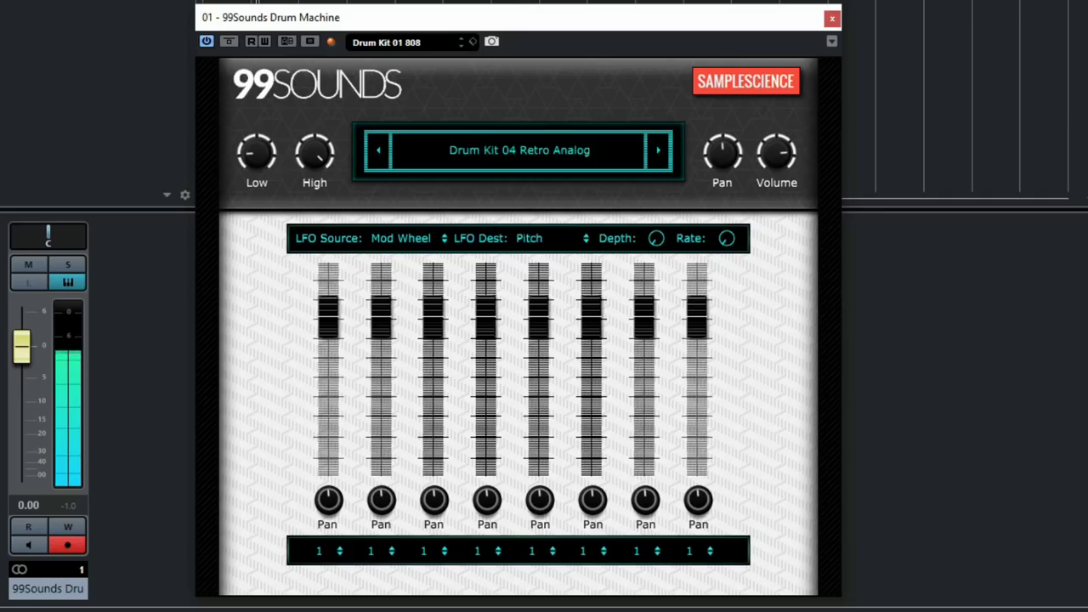
scroll(518, 150, down, 1)
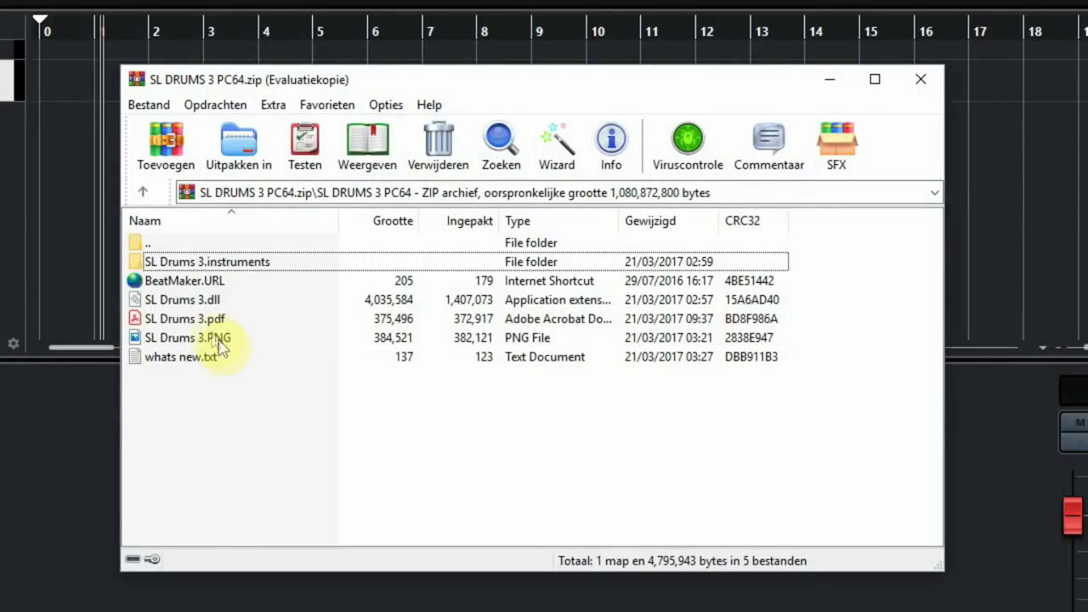
Select SL Drums 3.dll plus the SL Drums 3.instruments folder in the archive list
click(215, 319)
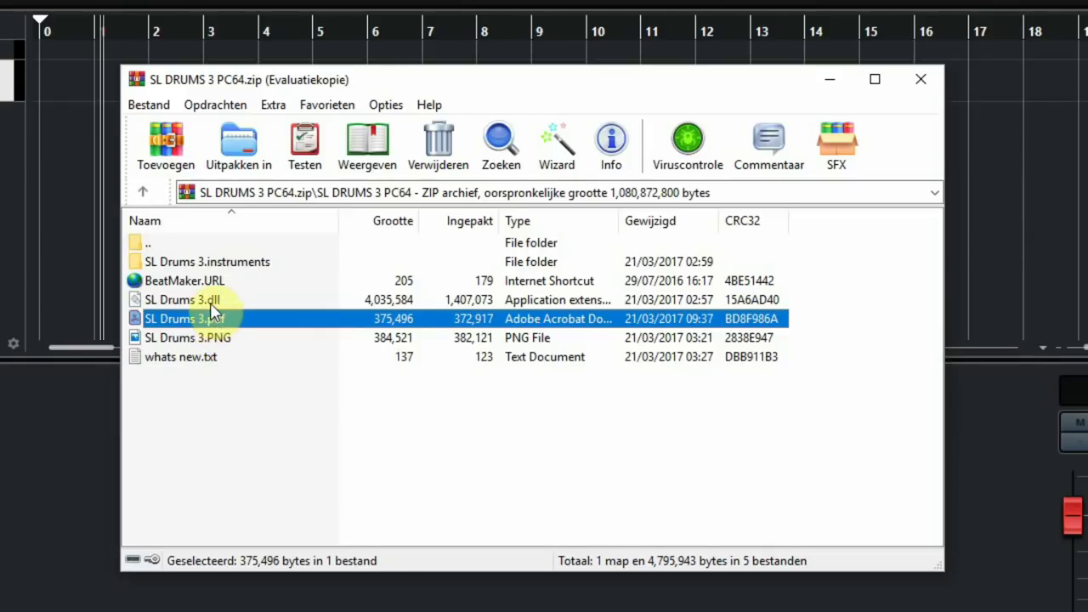
click(212, 306)
ctrl+click(238, 264)
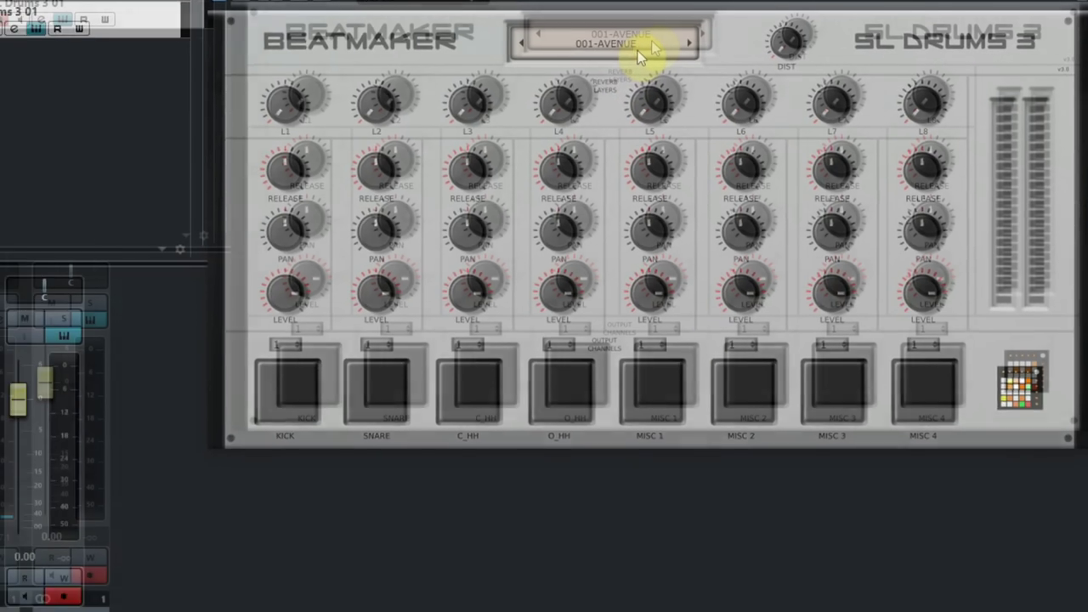
On the 001-AVENUE kit, raise the kick's release and keep it on output 1
click(642, 55)
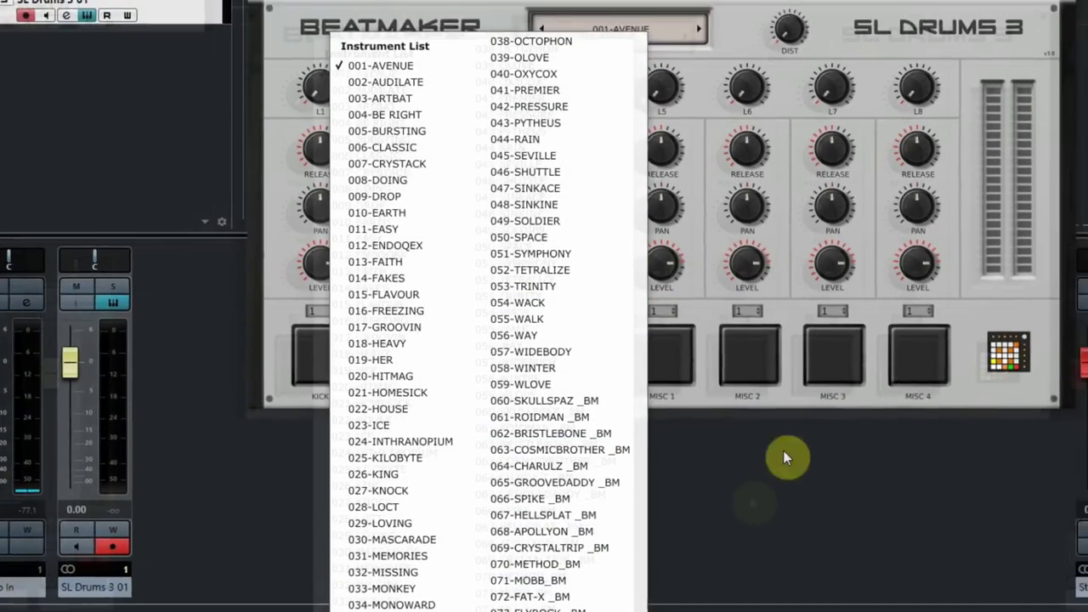
click(783, 450)
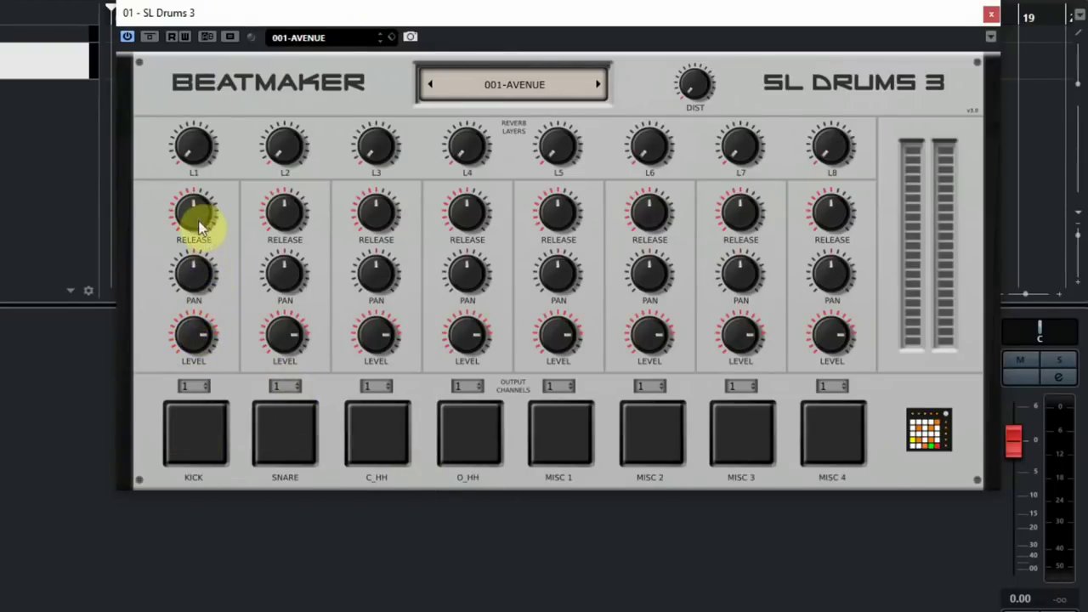
drag(196, 223, 196, 198)
click(204, 391)
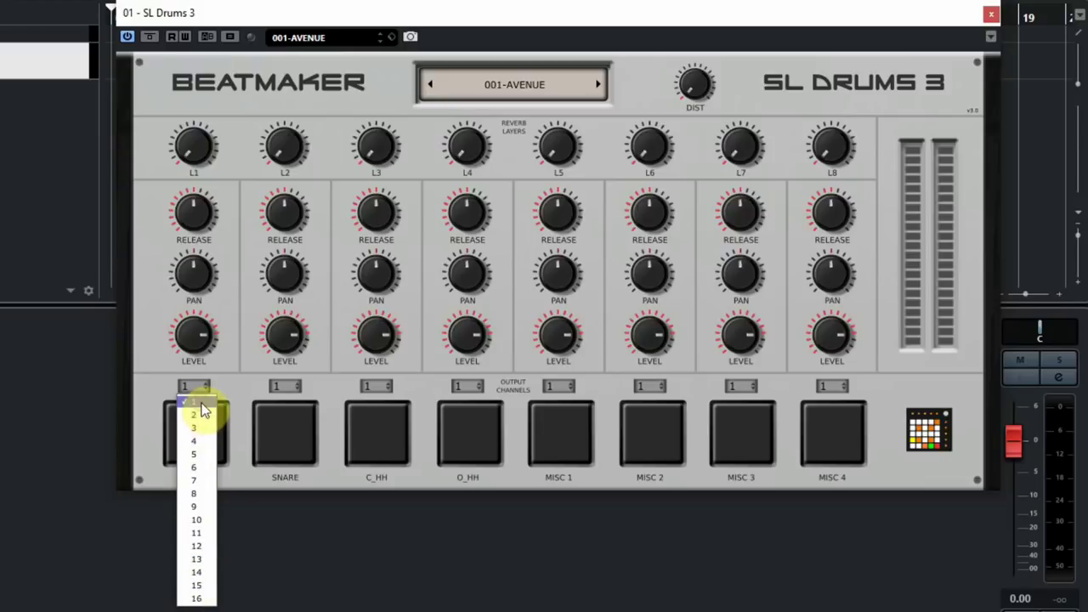
click(202, 405)
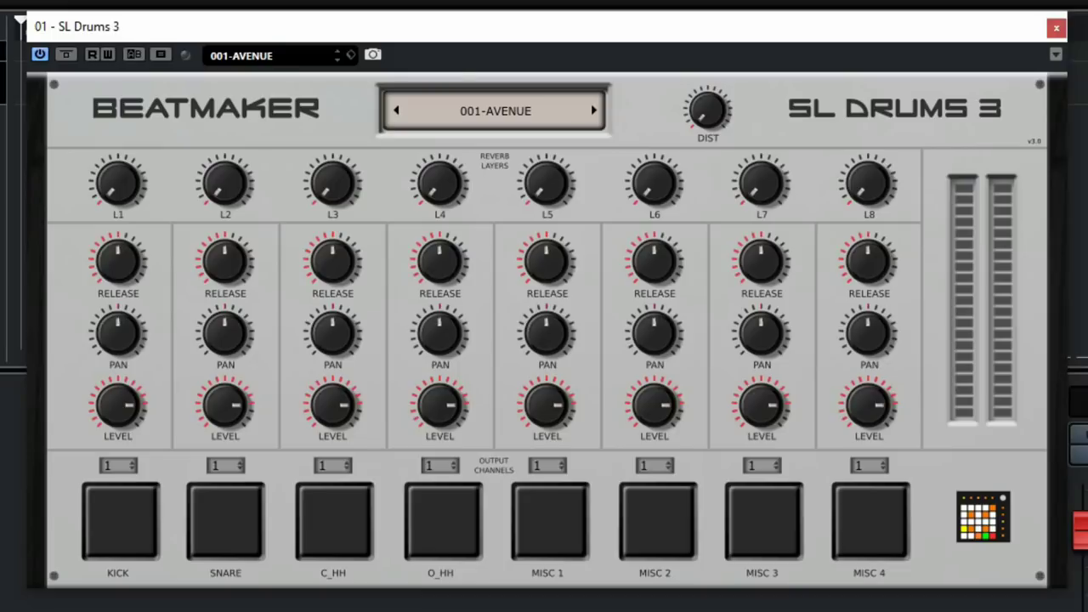
Play the pattern while stepping kits to 004-BE RIGHT, then choose 052-TETRALIZE
key(space)
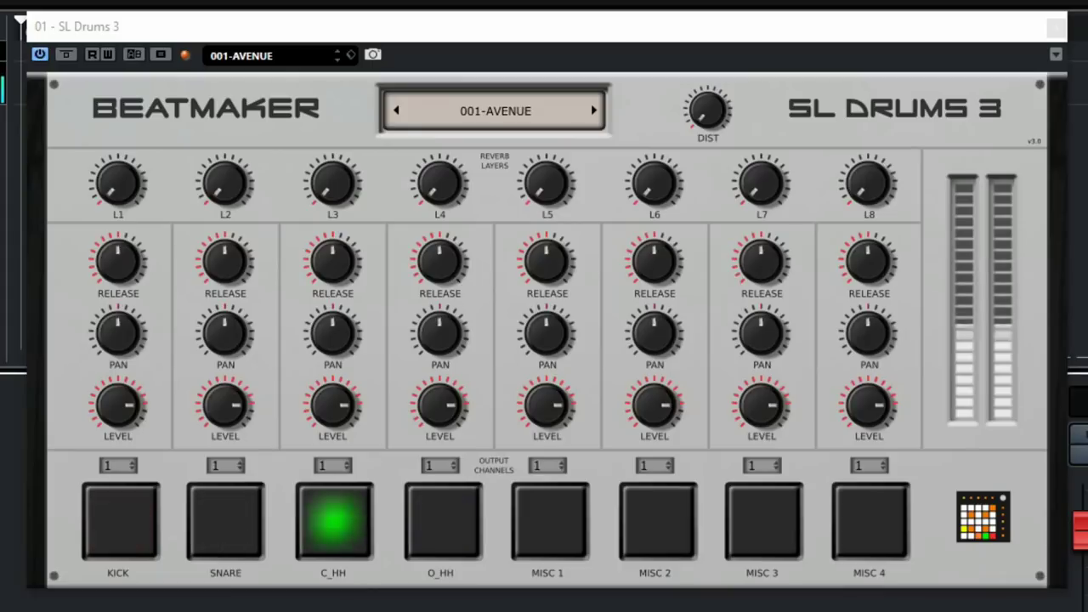
click(524, 580)
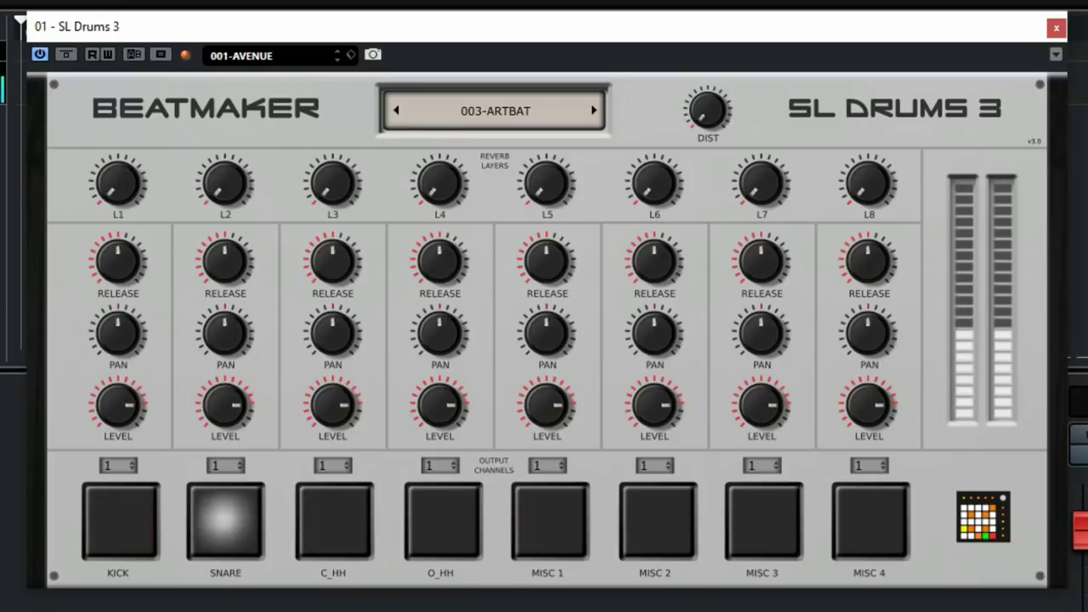
click(592, 108)
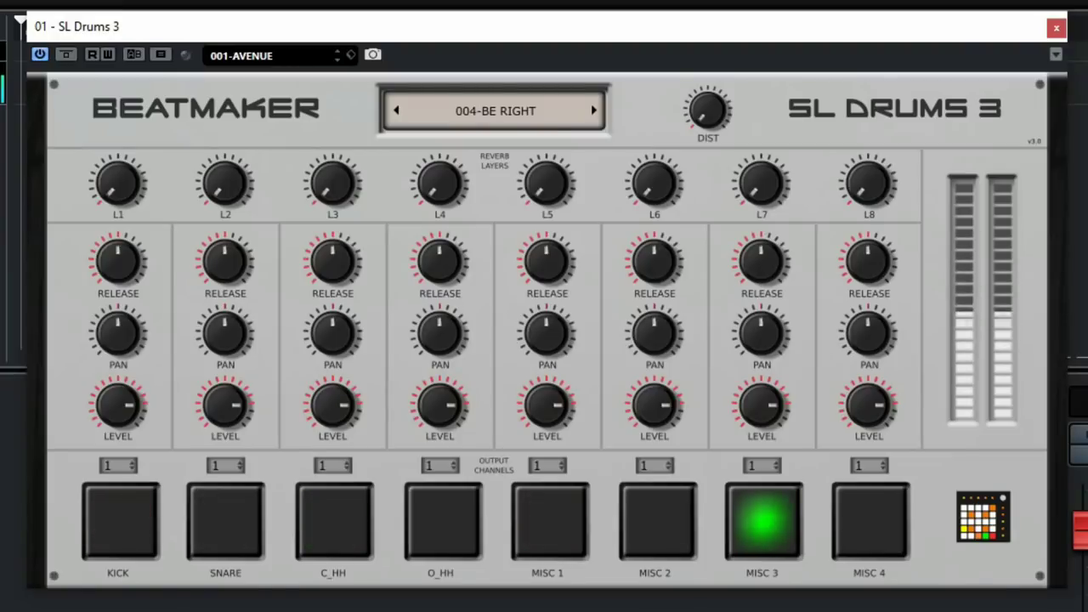
click(534, 111)
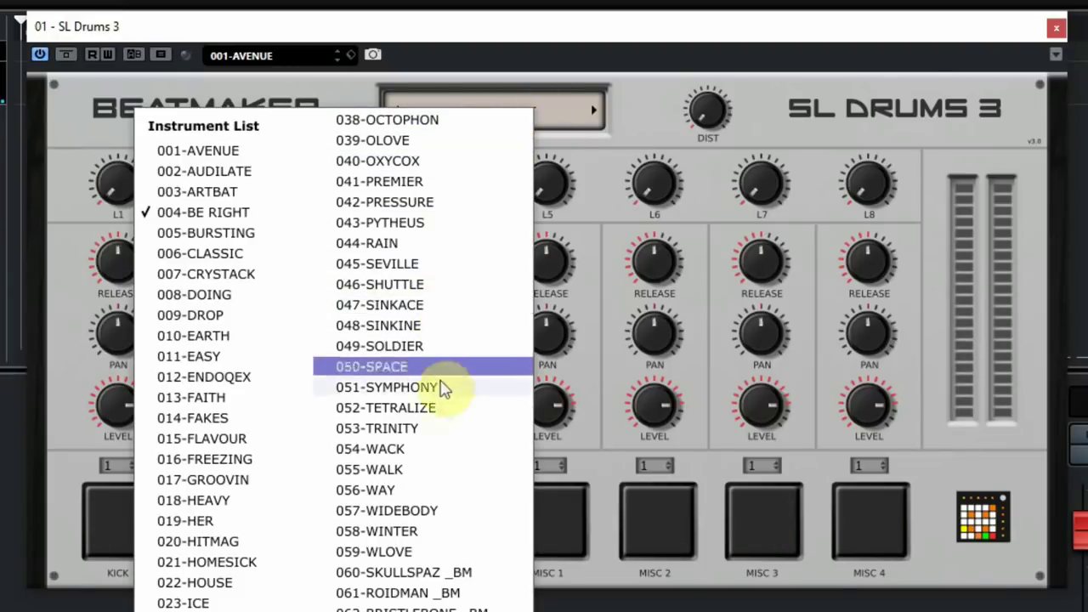
click(426, 408)
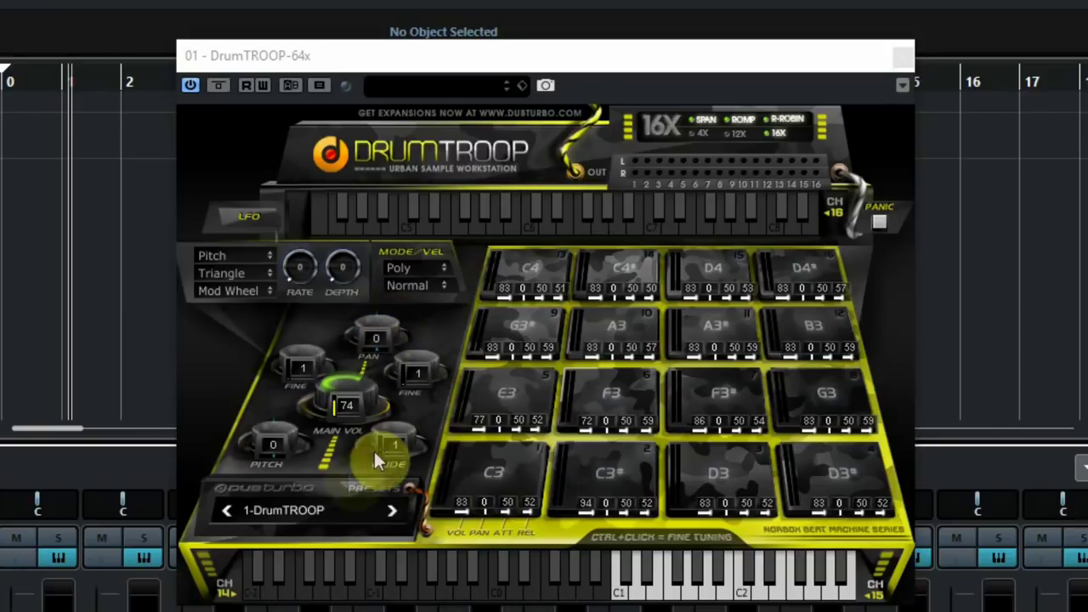
Browse the DrumTROOP kit list, then play the D3# and C#4 pads and keyboard notes
click(338, 505)
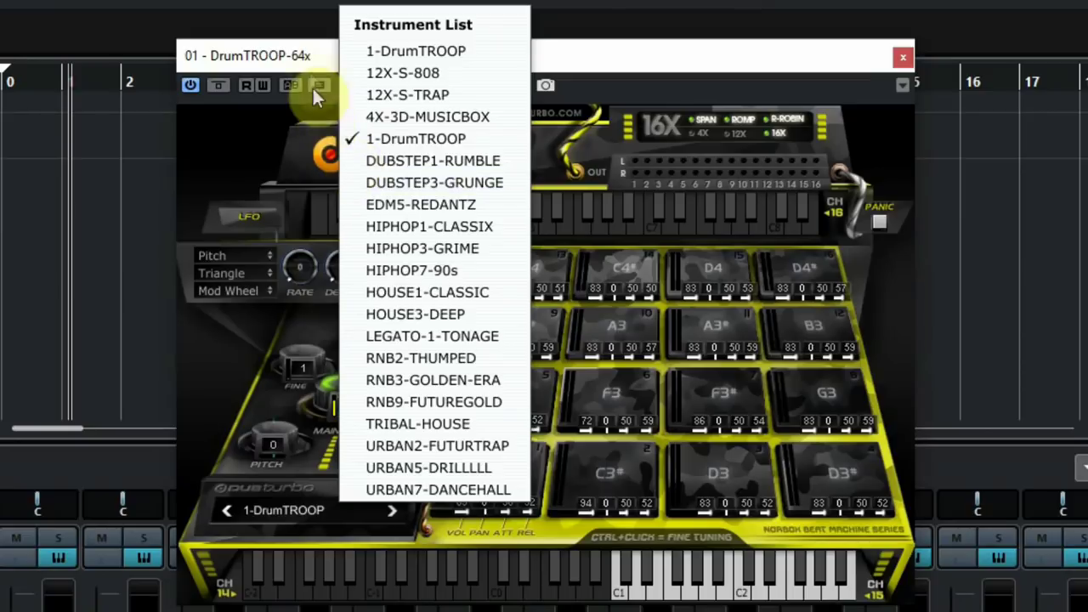
click(358, 515)
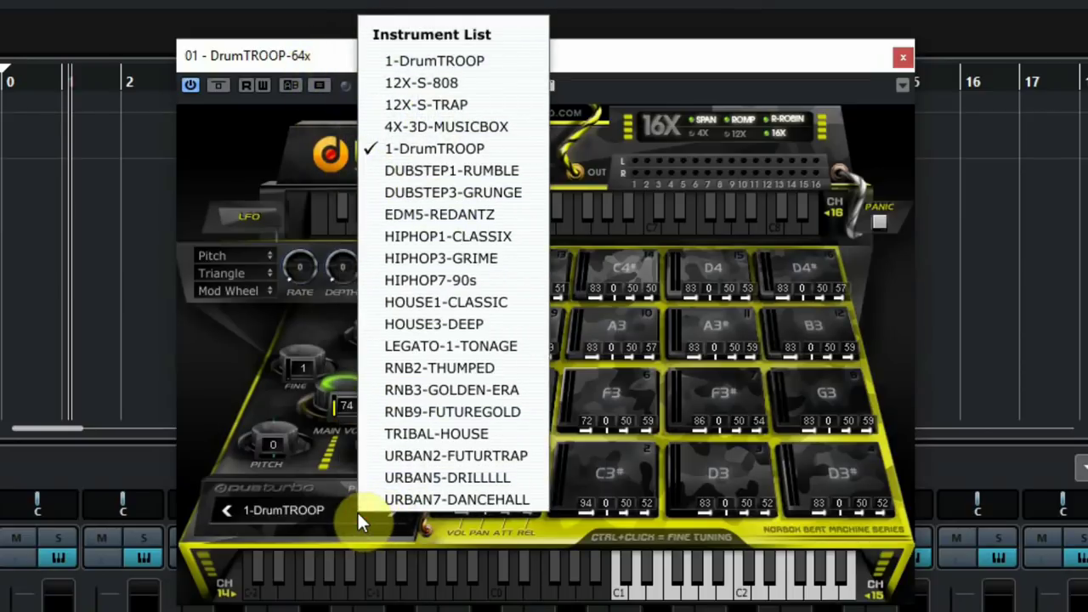
click(238, 425)
click(849, 466)
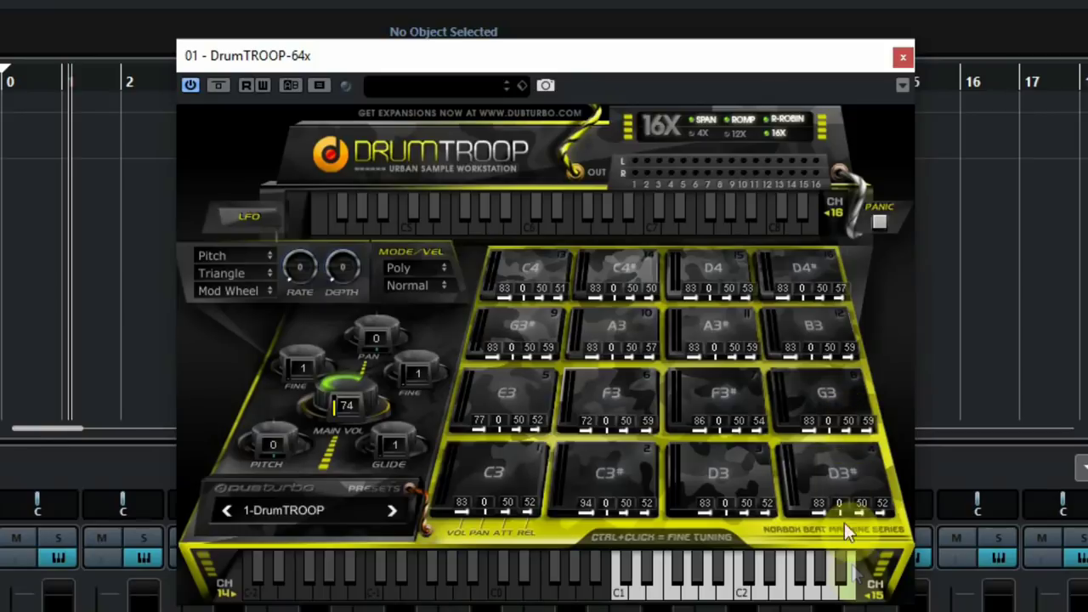
click(748, 593)
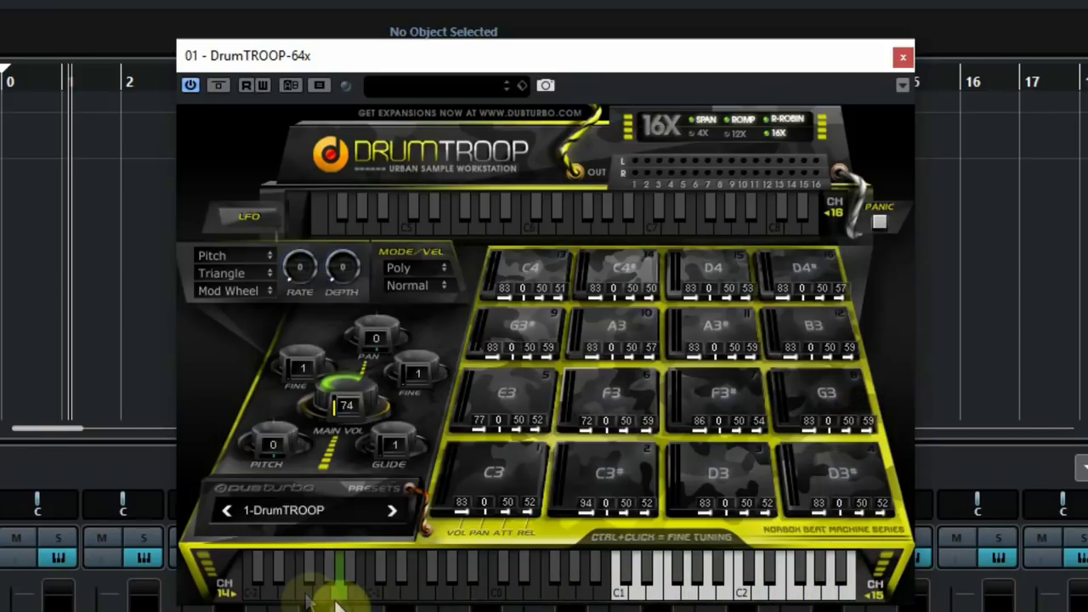
mouse_move(303, 216)
mouse_down()
mouse_move(588, 208)
mouse_move(763, 216)
mouse_up()
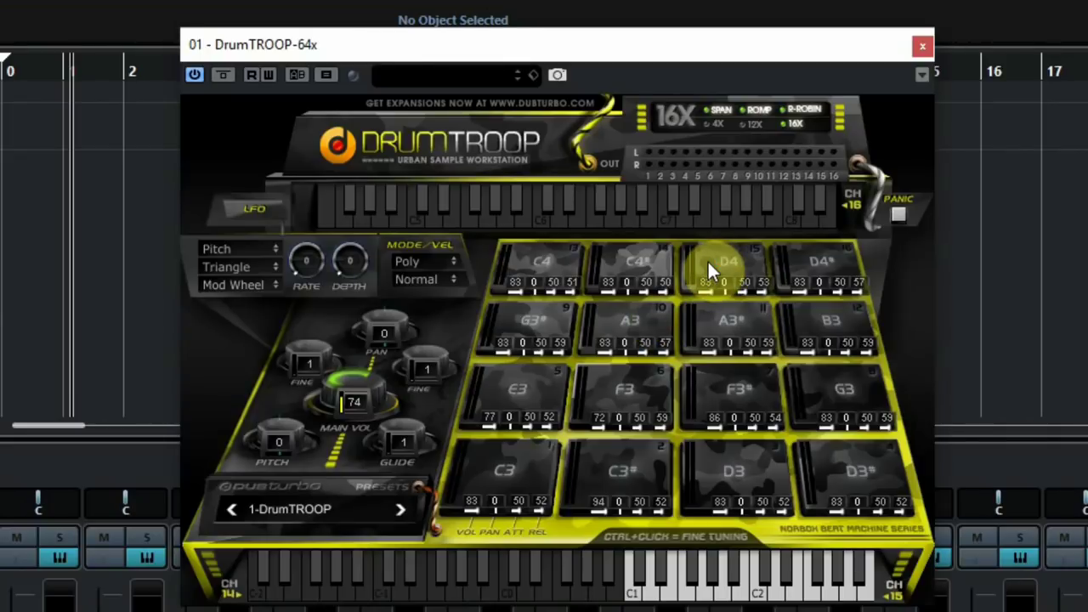
click(645, 261)
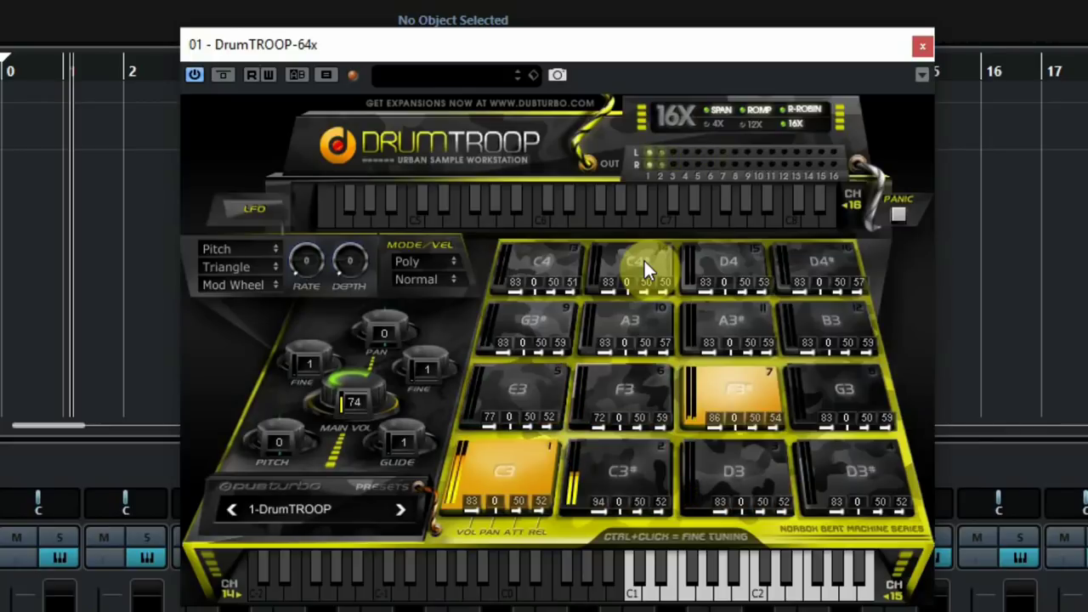
click(336, 510)
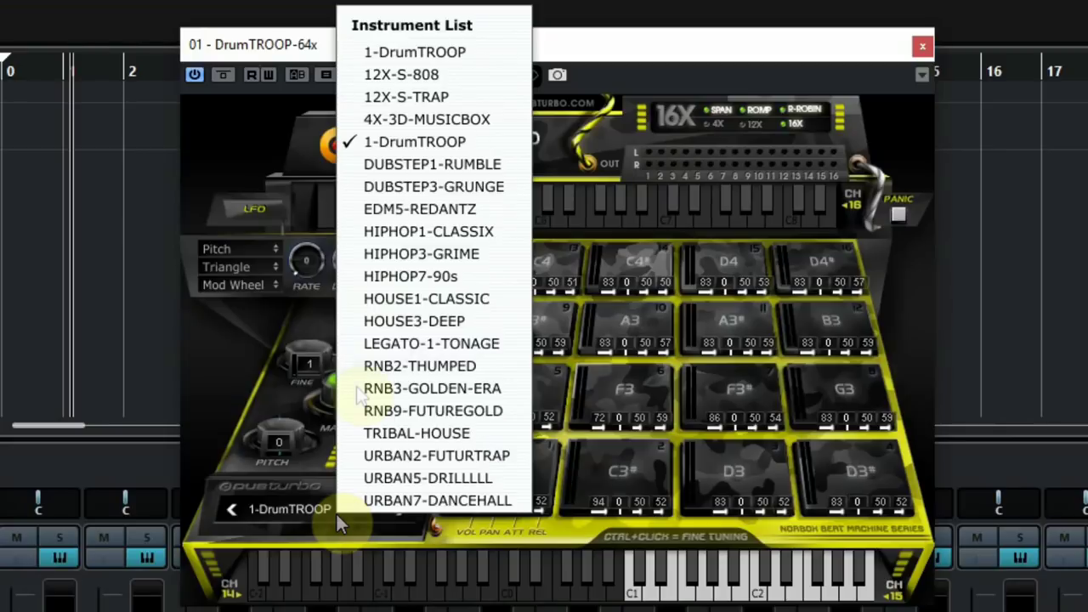
Load the DUBSTEP1-RUMBLE kit in DrumTROOP, then switch to DUBSTEP3-GRUNGE
click(387, 168)
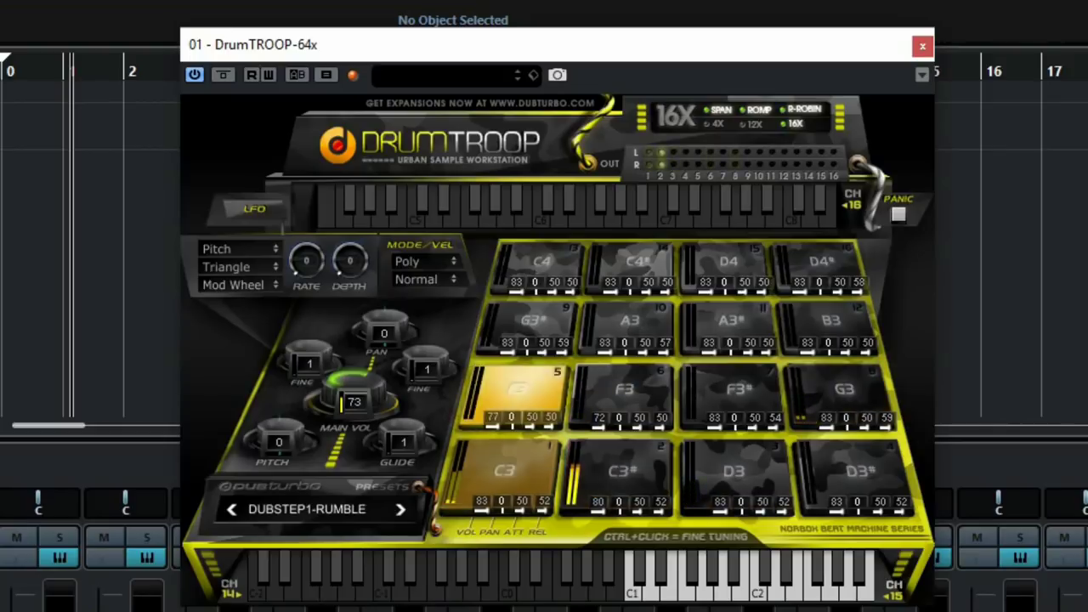
click(272, 509)
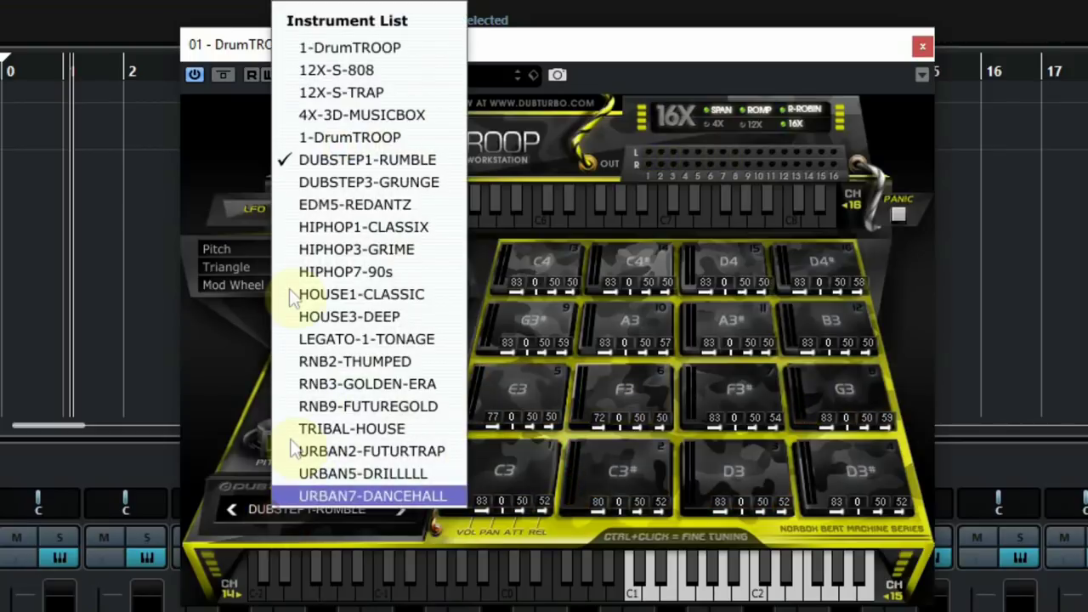
click(334, 180)
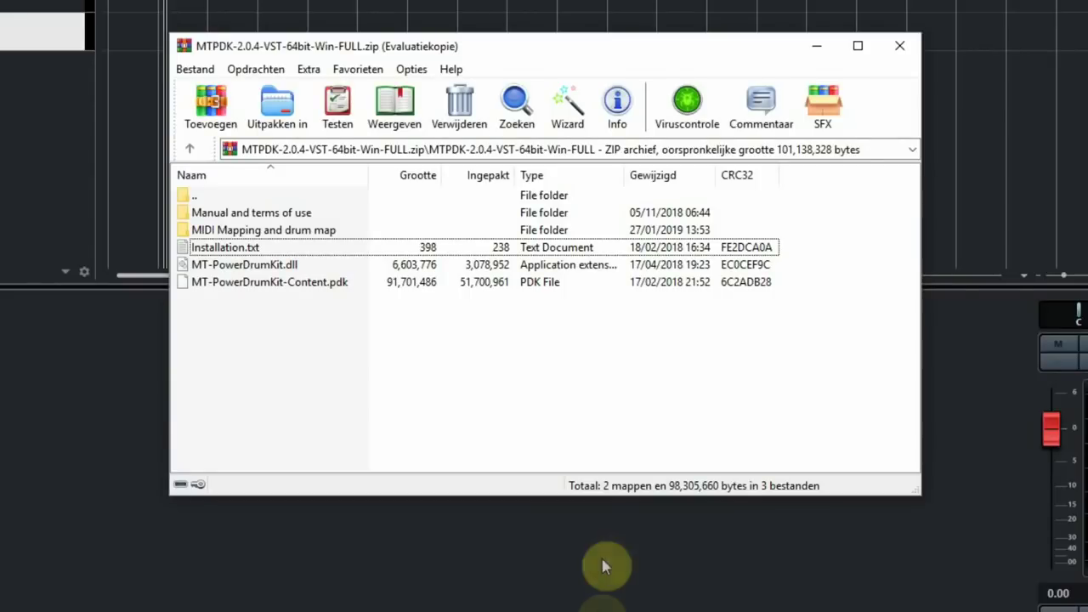
Select the archive's DLL and .pdk files, then the Manual and MIDI Mapping folders
click(256, 269)
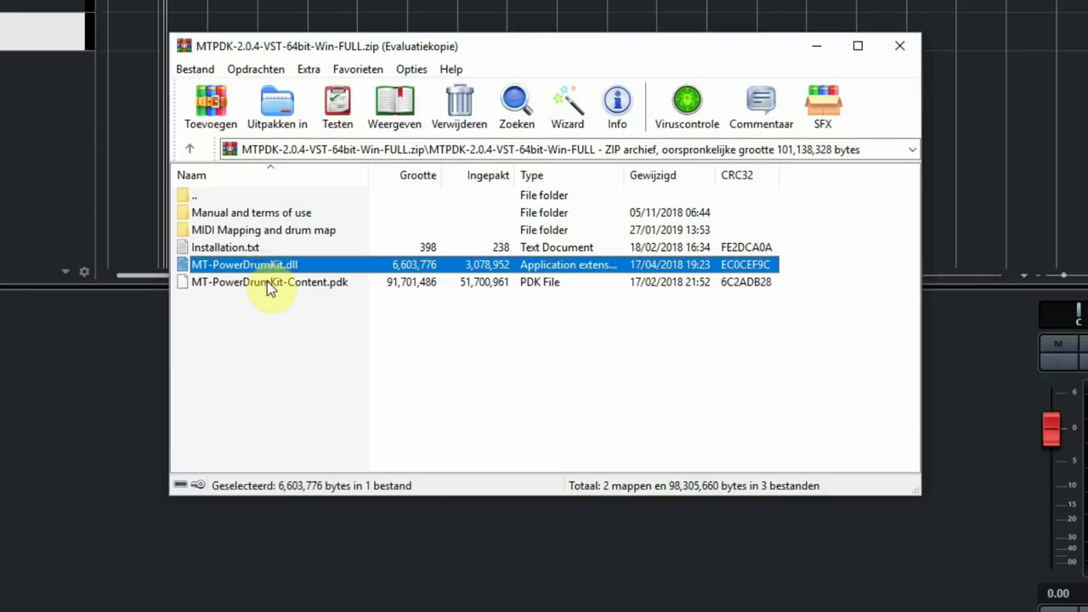
shift+click(270, 286)
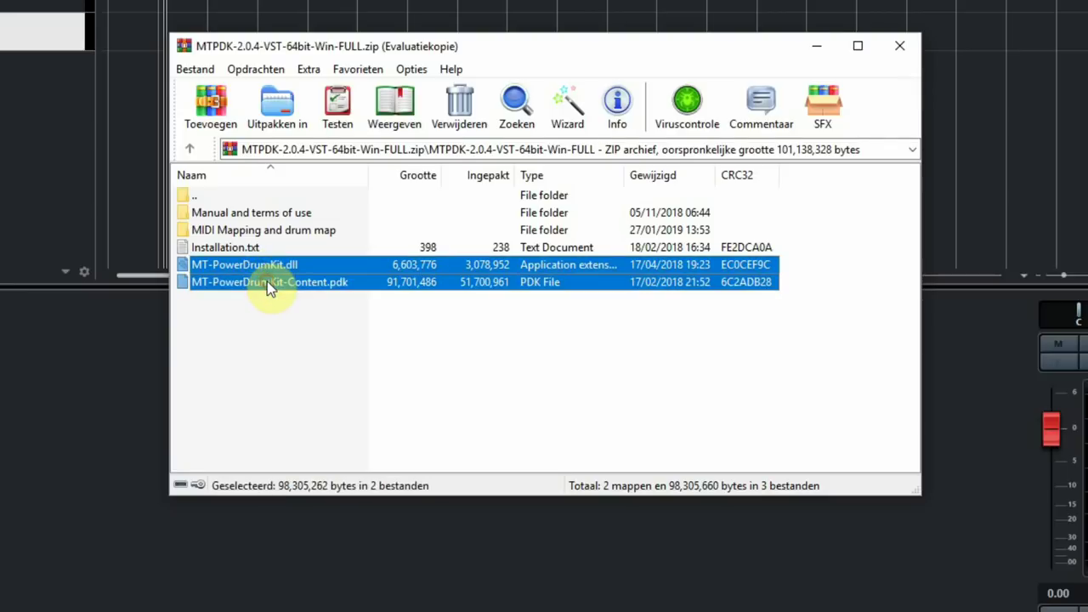
click(270, 213)
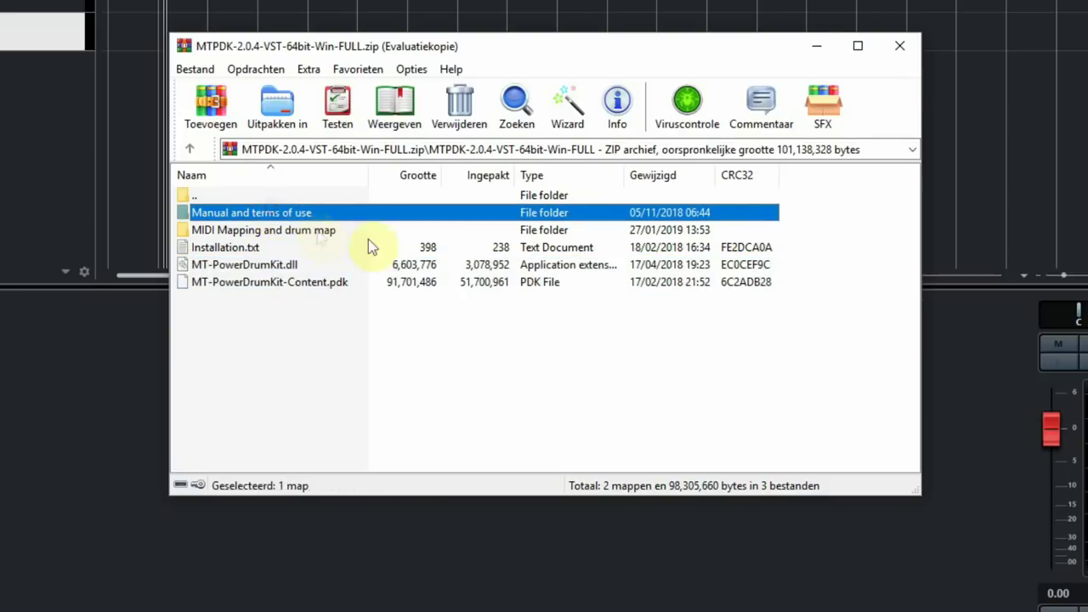
click(321, 232)
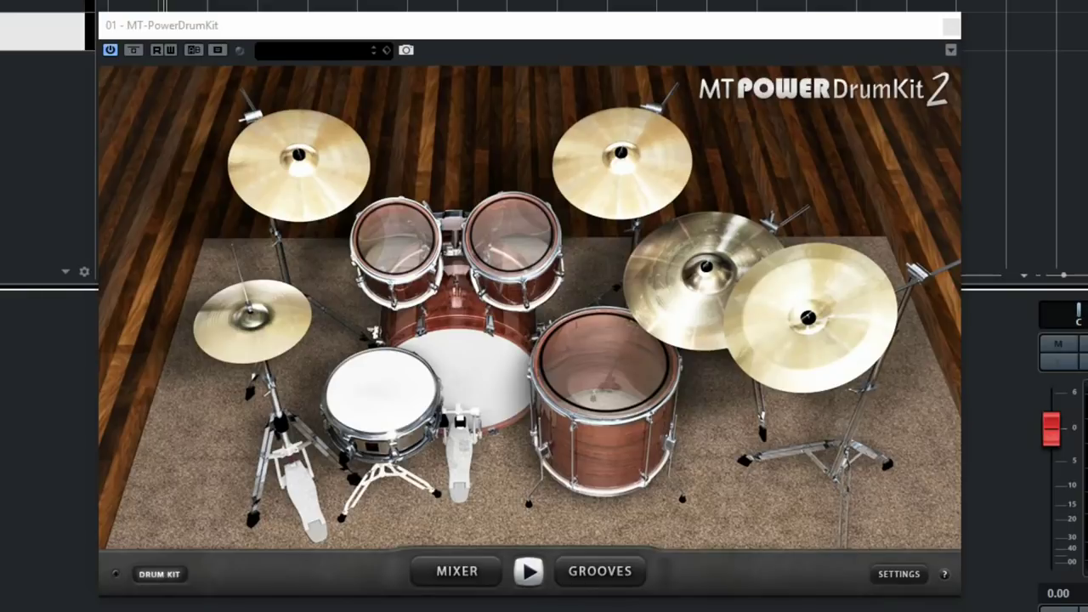
Audition Groove 07 of the 8th Open Hi-Hat groove style
click(605, 574)
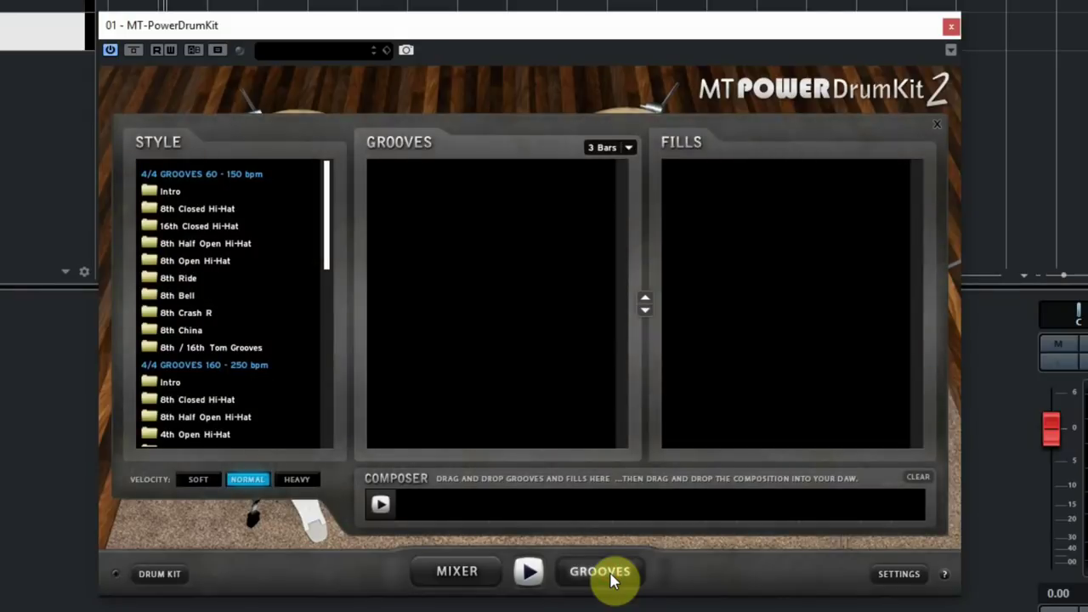
click(234, 243)
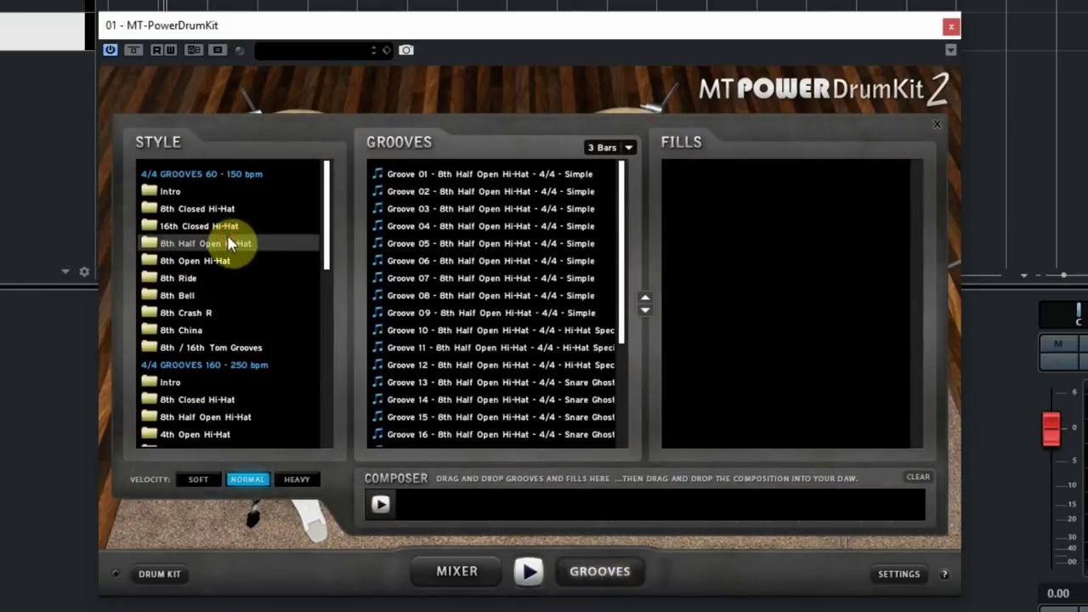
click(220, 261)
click(565, 283)
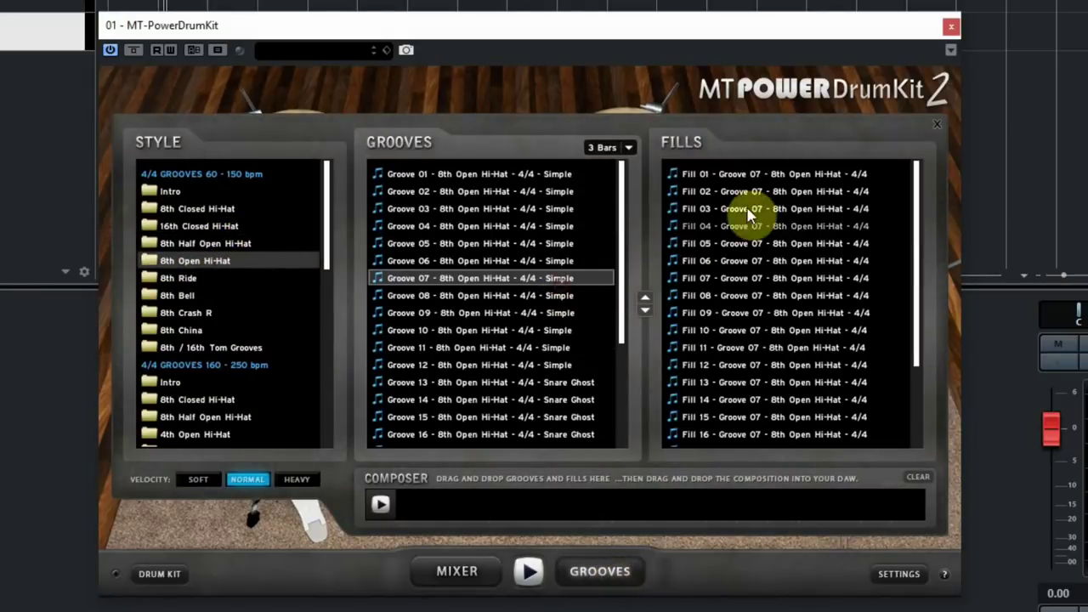
Raise the Kick fader in the mixer, keep it on Out 1, and return to the kit
click(457, 572)
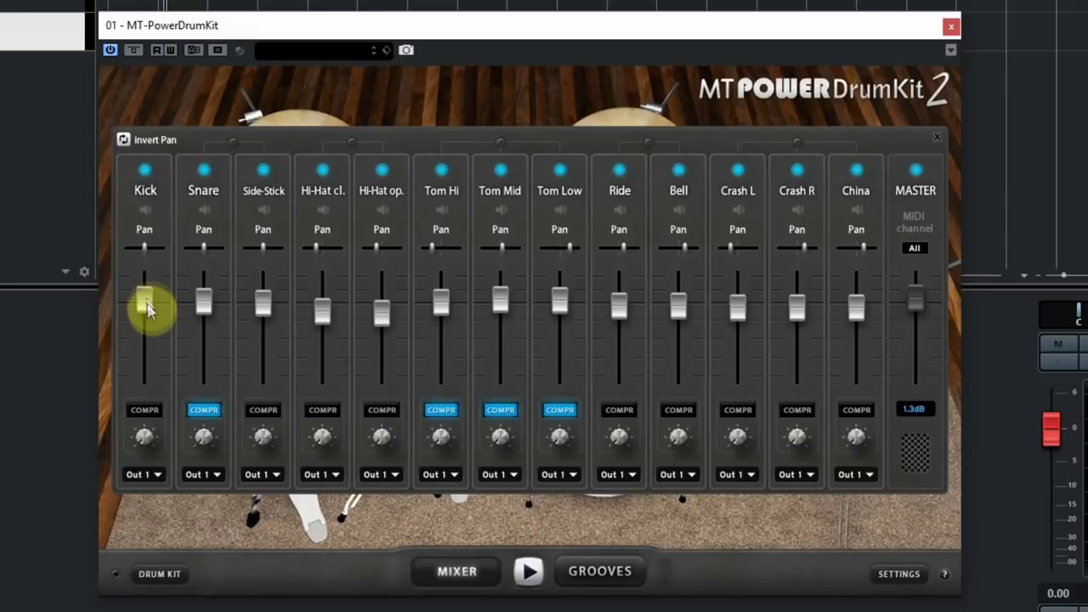
drag(148, 335, 157, 286)
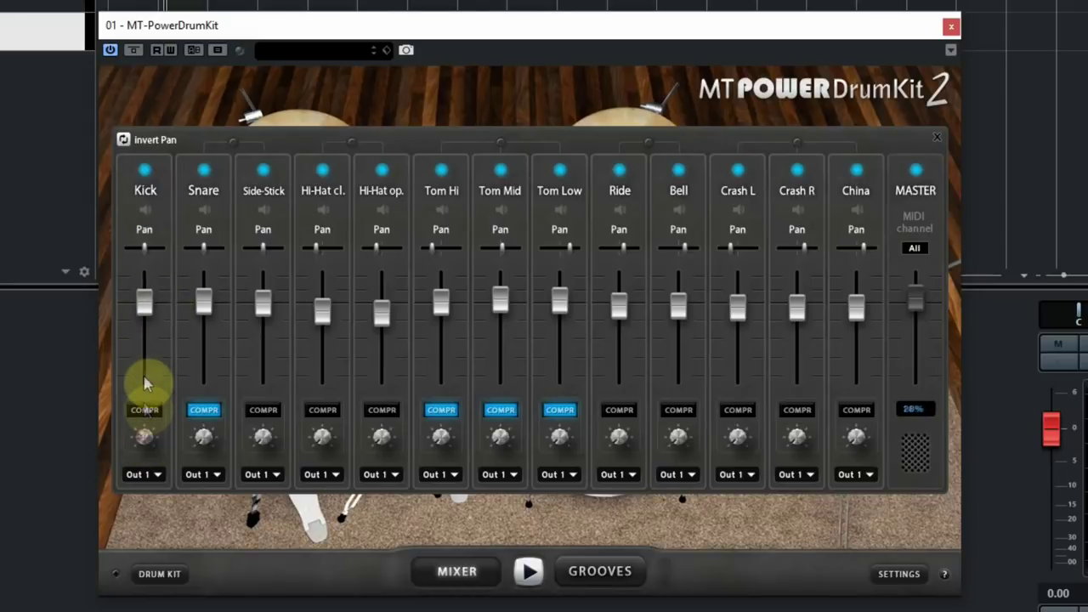
click(152, 475)
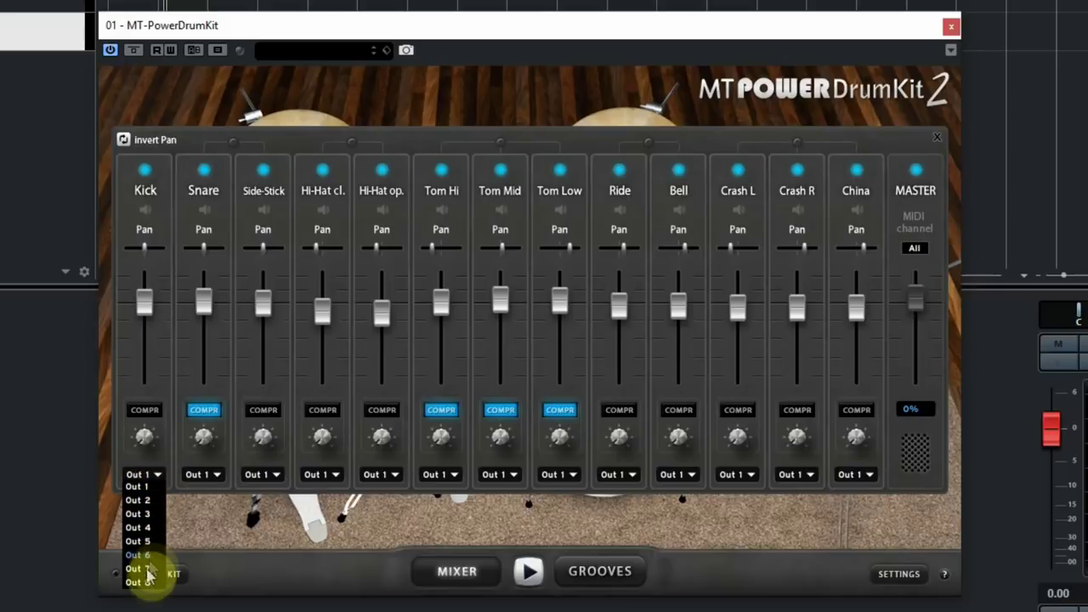
click(158, 474)
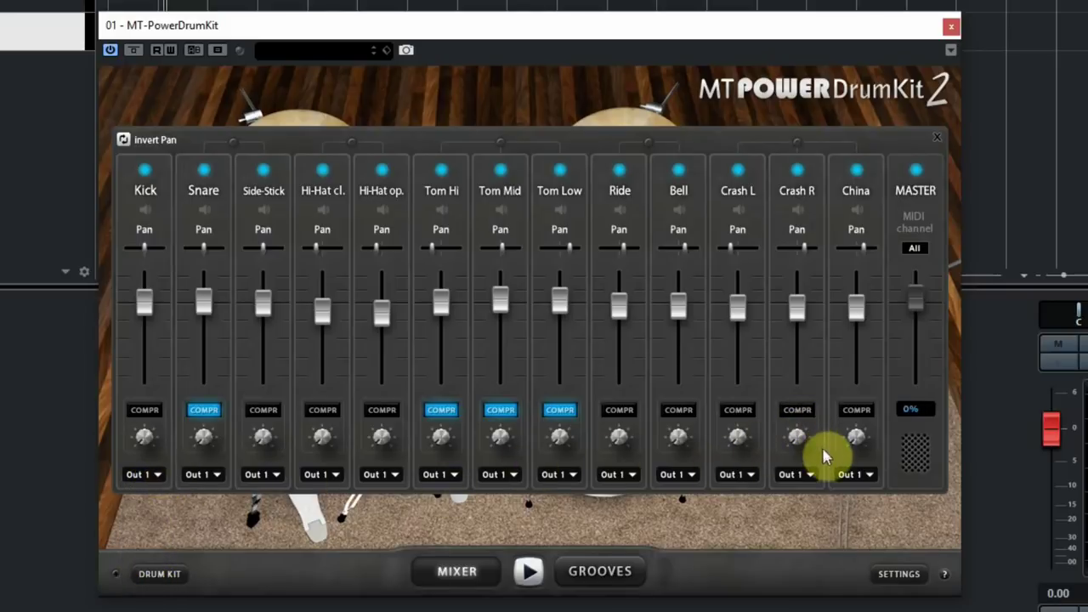
click(156, 575)
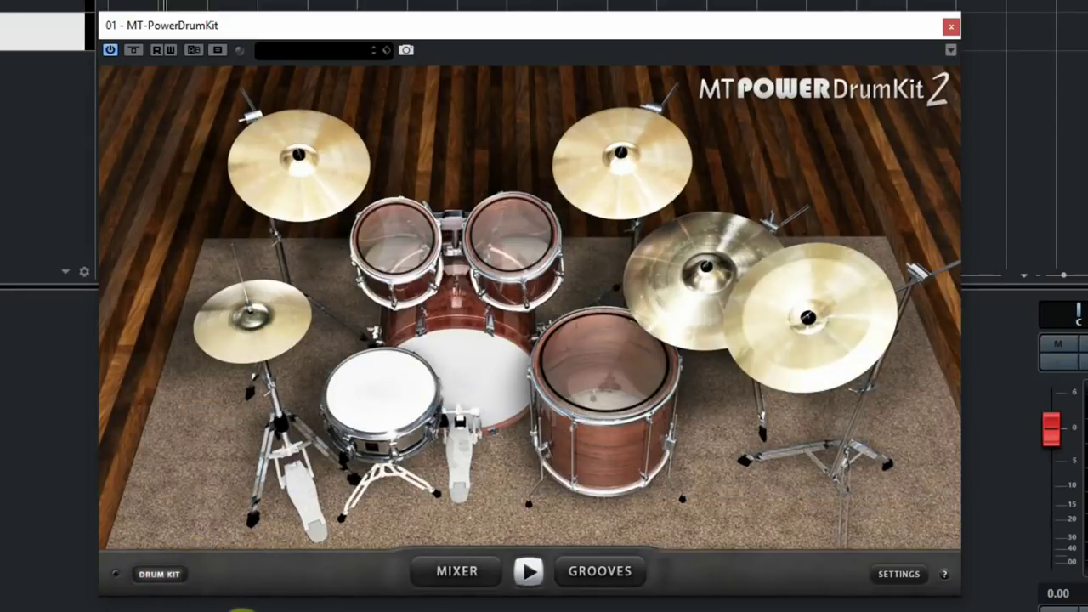
Audition 8th Closed Hi-Hat Groove 07 and 16th Closed Hi-Hat Grooves 05, 07, 09 with Fill 09
click(528, 571)
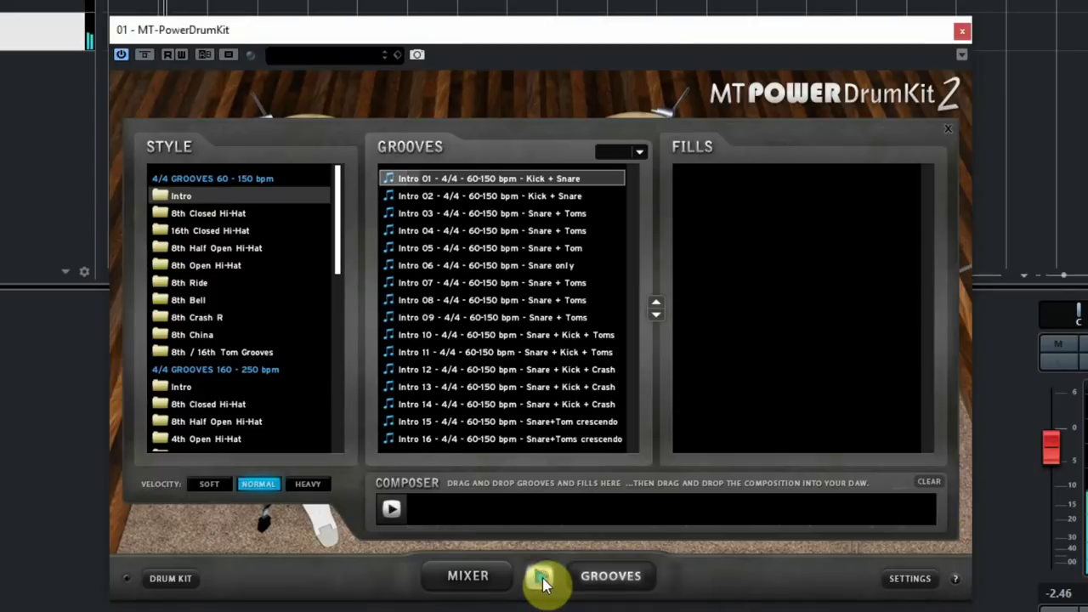
click(216, 214)
click(587, 283)
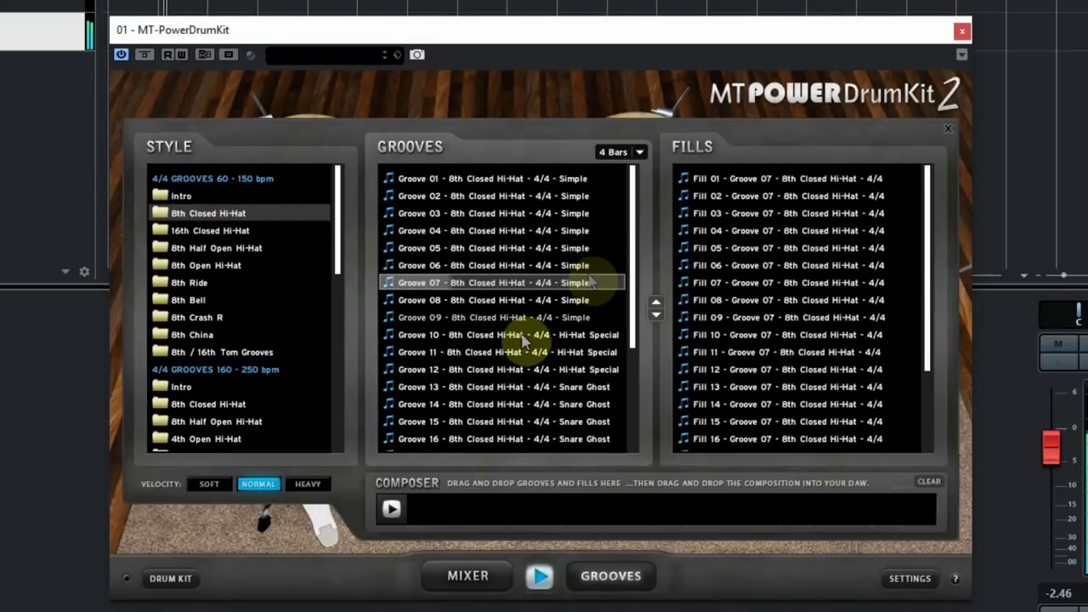
click(212, 232)
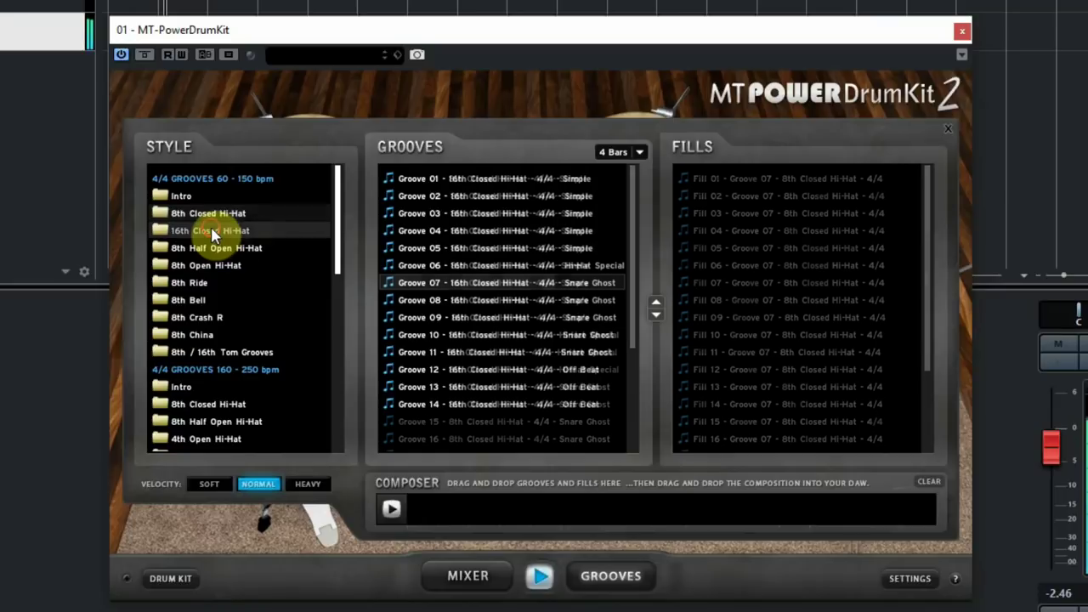
click(514, 248)
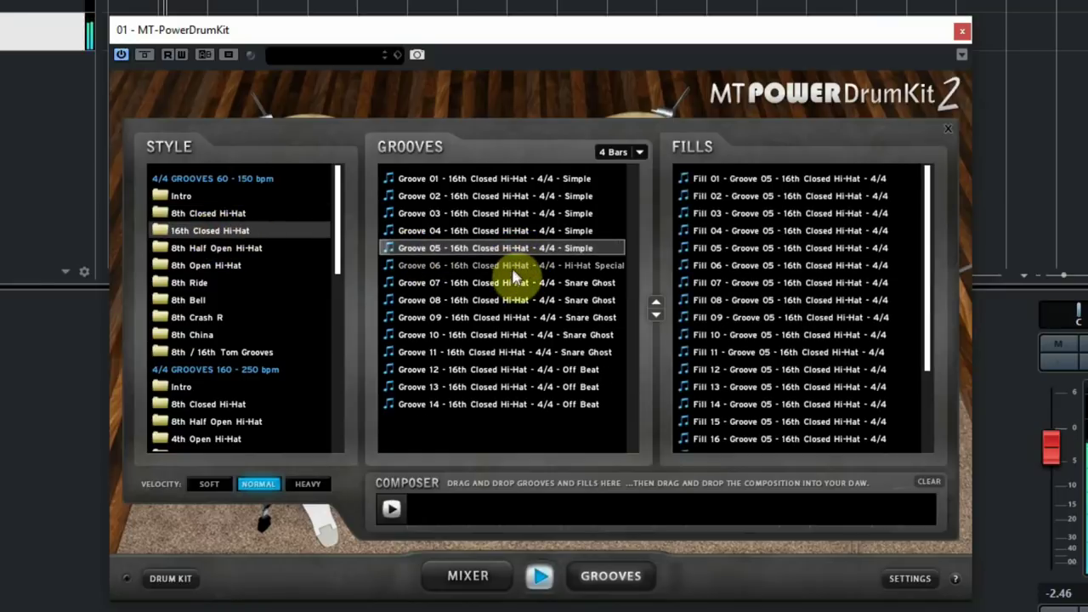
click(513, 284)
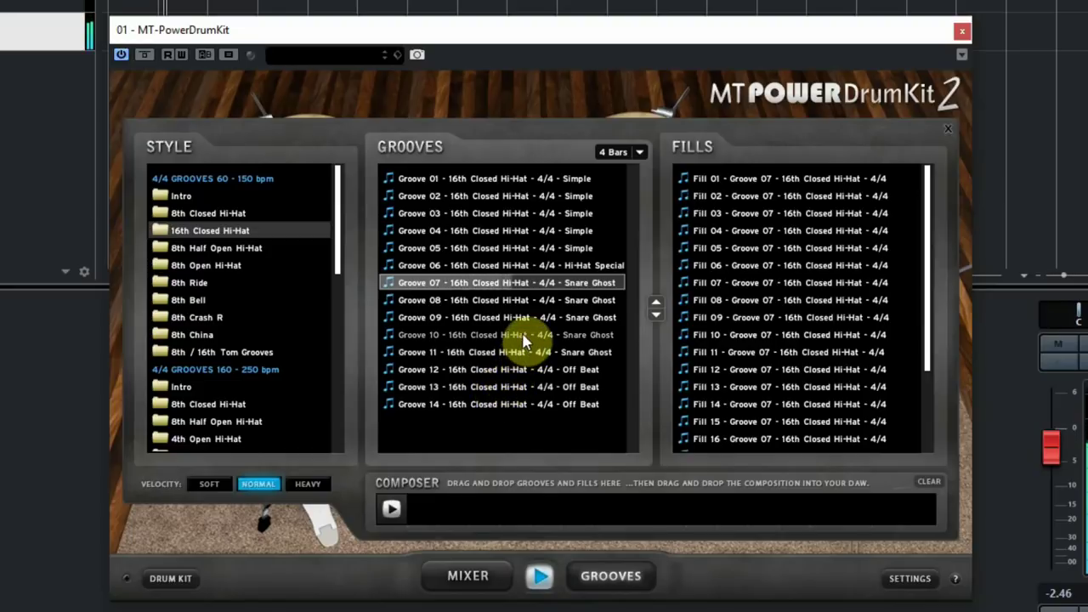
click(544, 317)
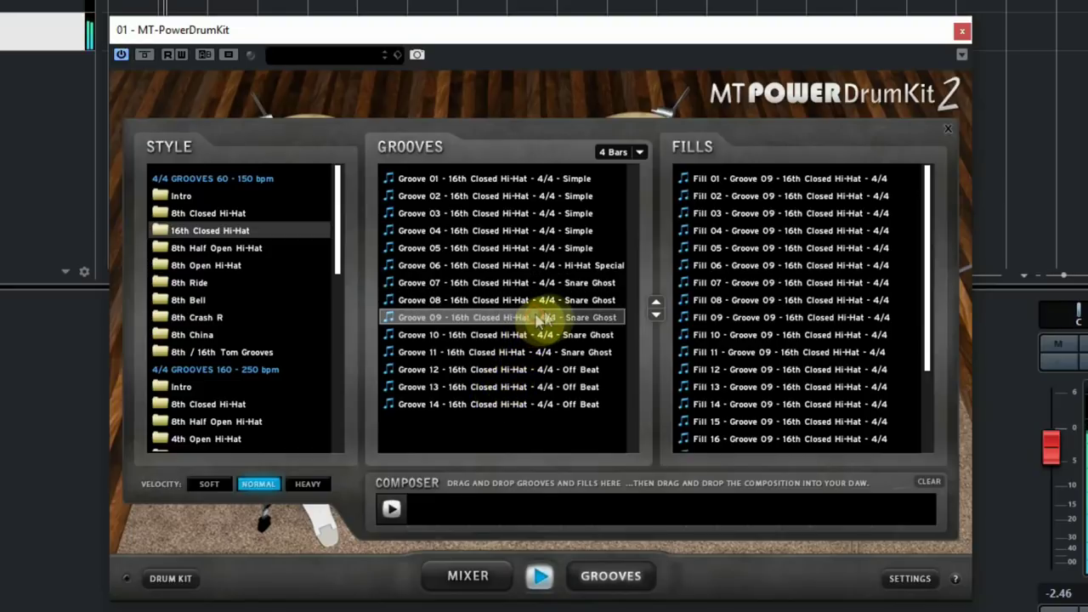
click(751, 322)
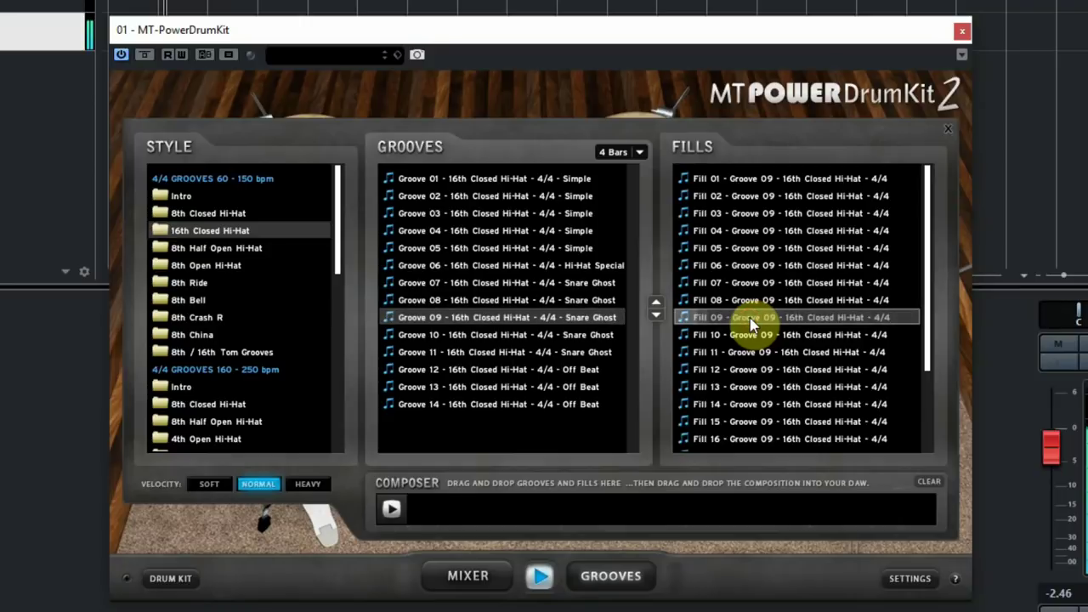
Audition 8th Ride Grooves 09 and 14, 8th Bell Groove 08 with Fill 05, and 8th China Groove 11
click(194, 284)
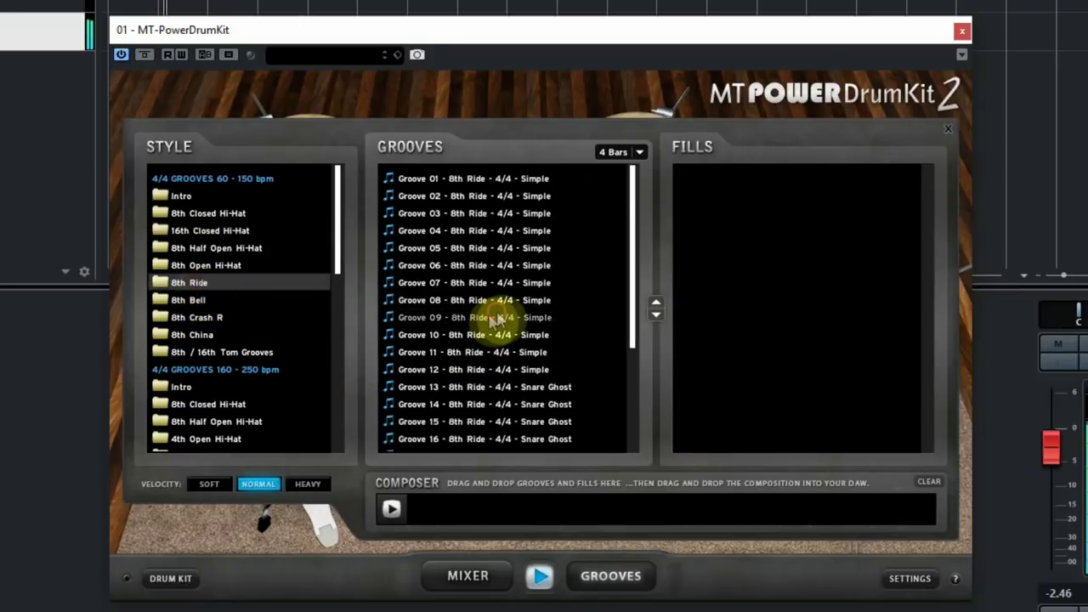
click(497, 319)
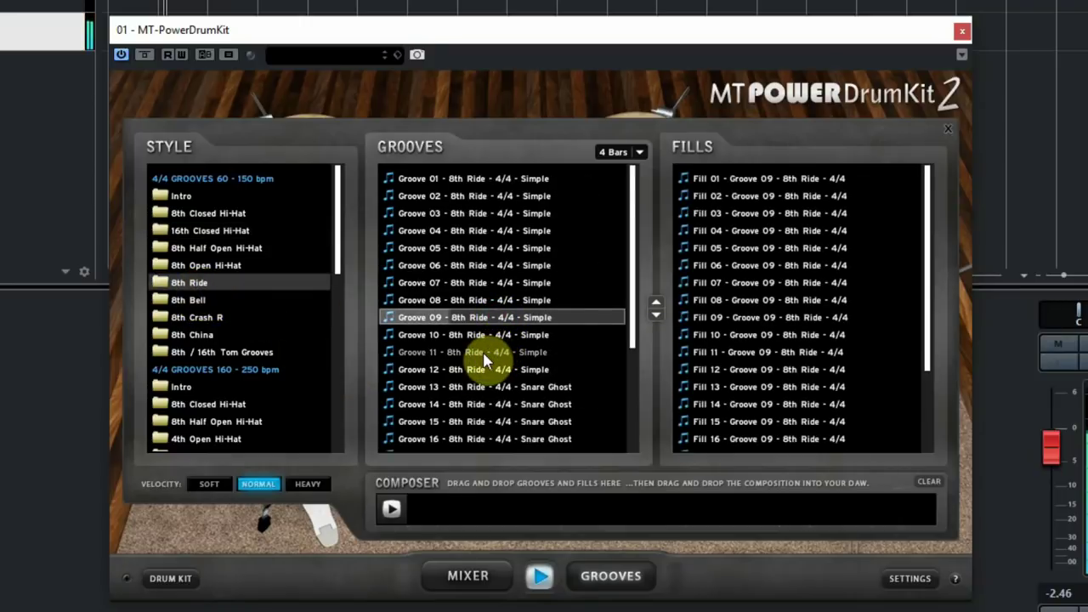
click(480, 399)
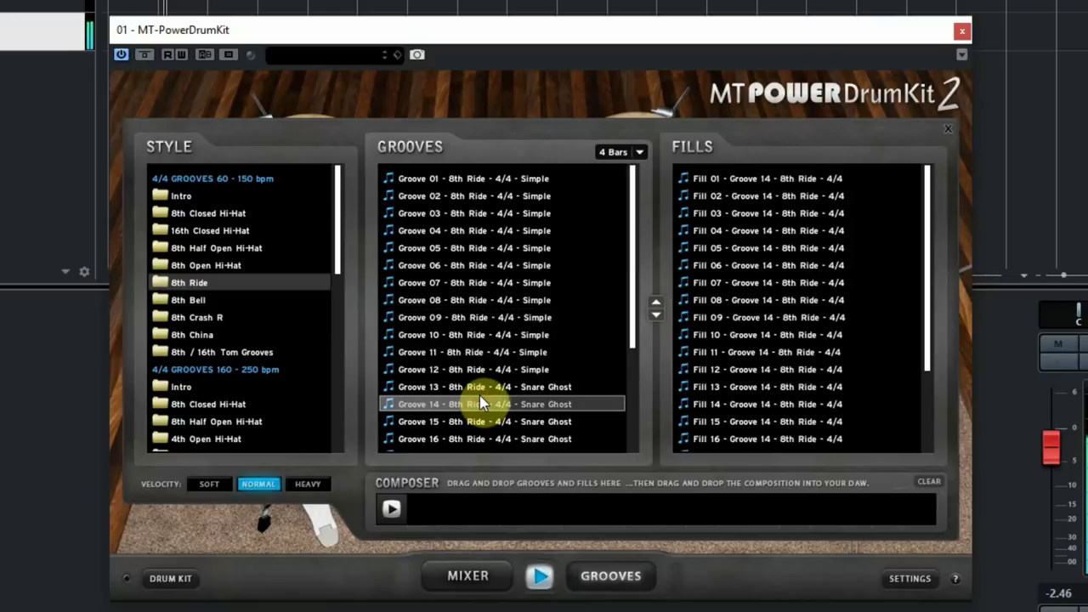
click(192, 299)
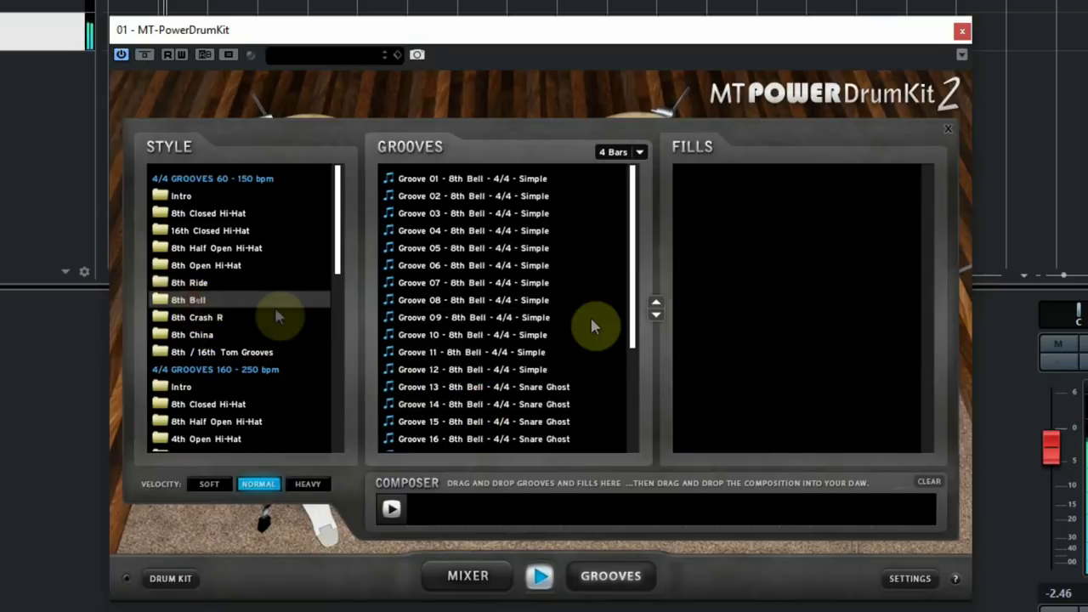
click(510, 300)
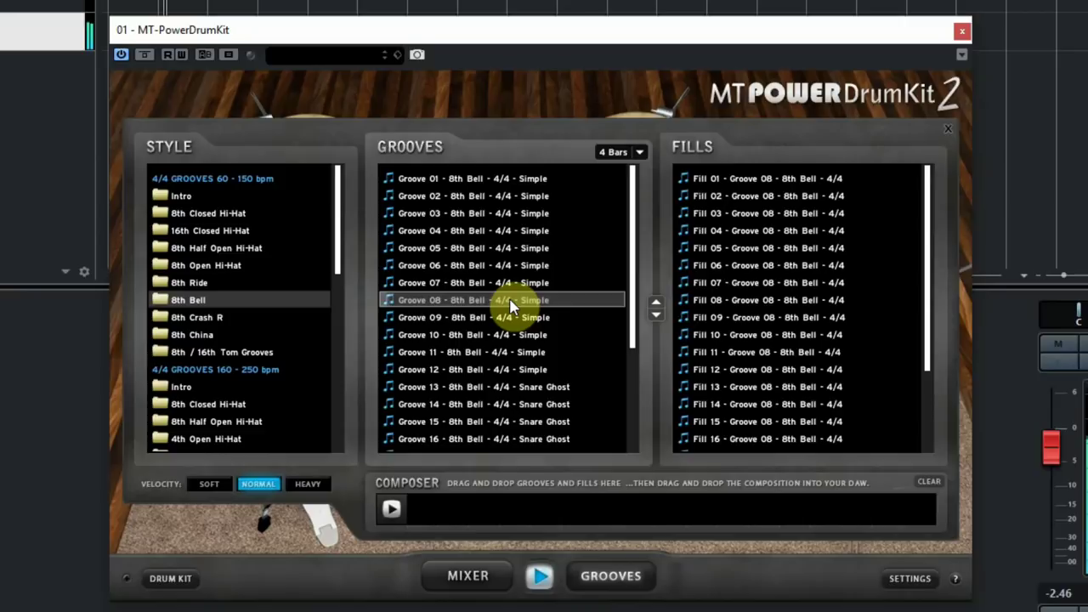
click(765, 248)
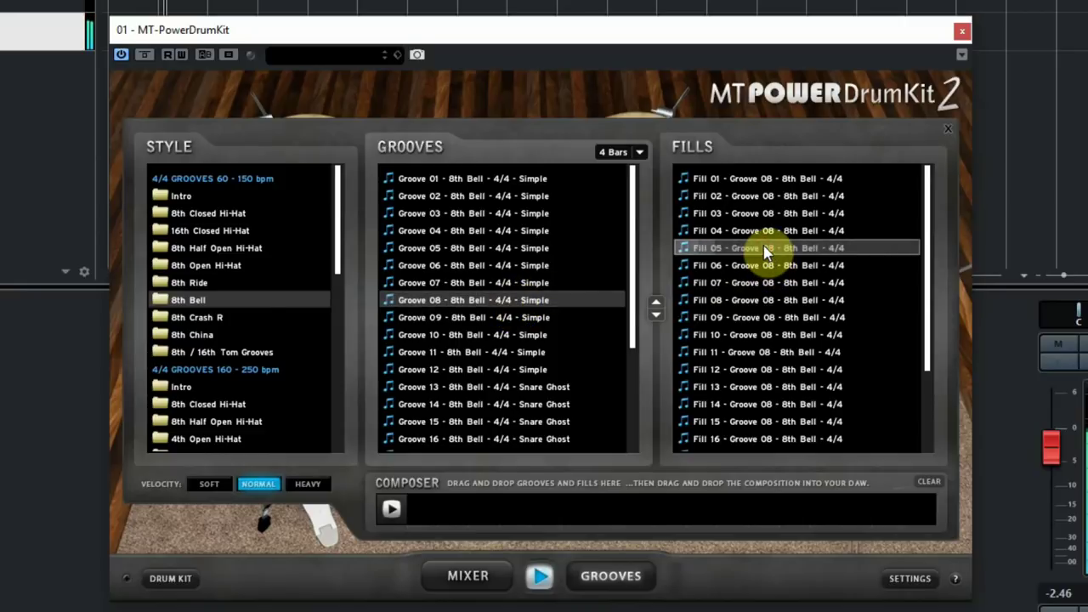
click(198, 335)
click(520, 354)
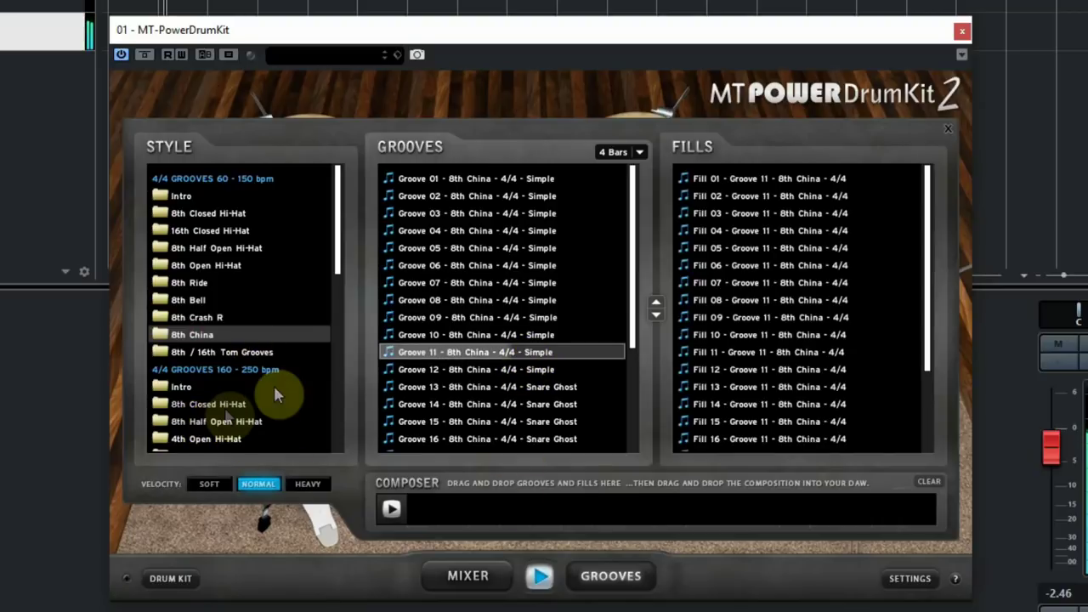
Play 8th Open Hi-Hat SHUFFLE Groove 05 with Fill 06, then stop playback
scroll(227, 434, down, 5)
click(225, 425)
click(430, 247)
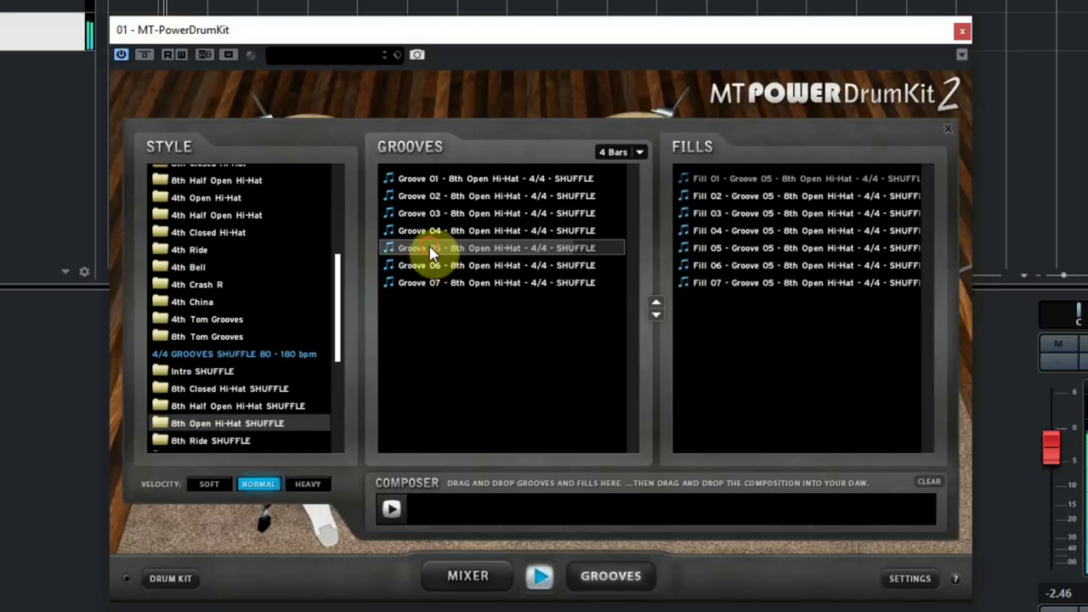
click(540, 582)
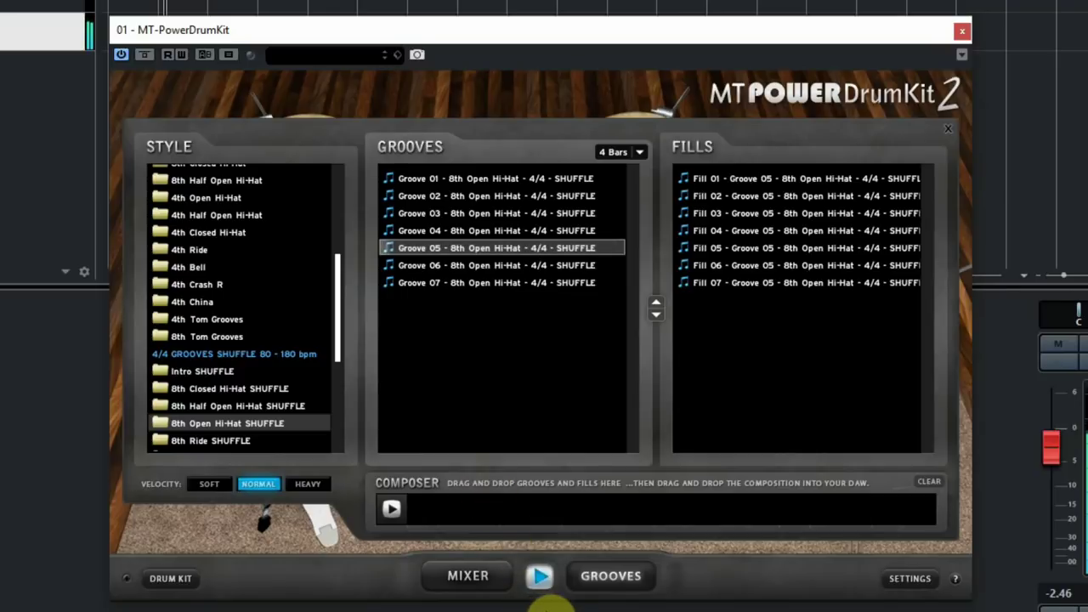
click(816, 266)
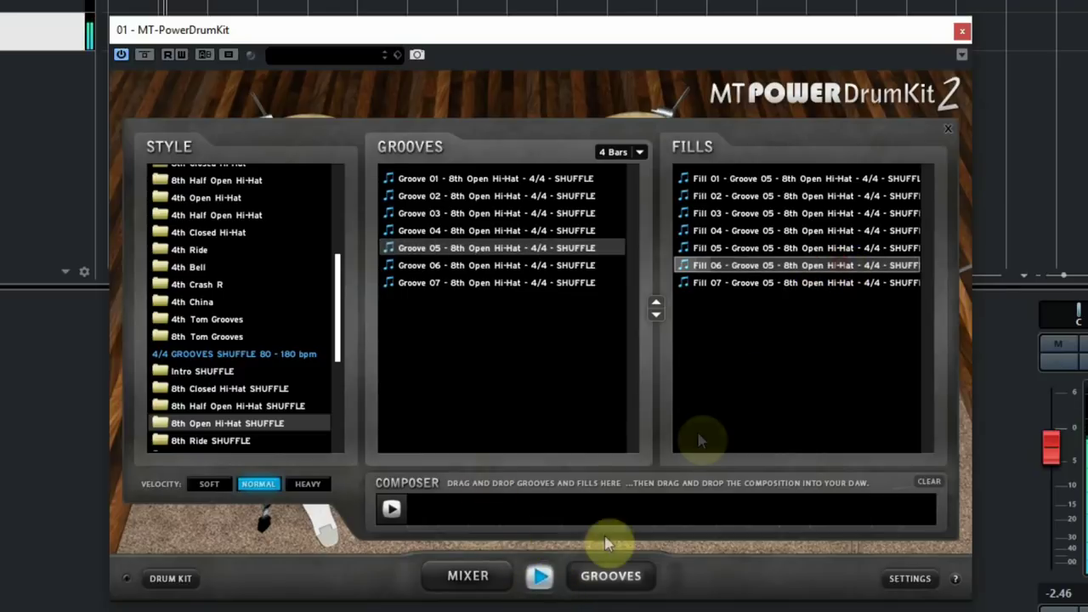
click(542, 584)
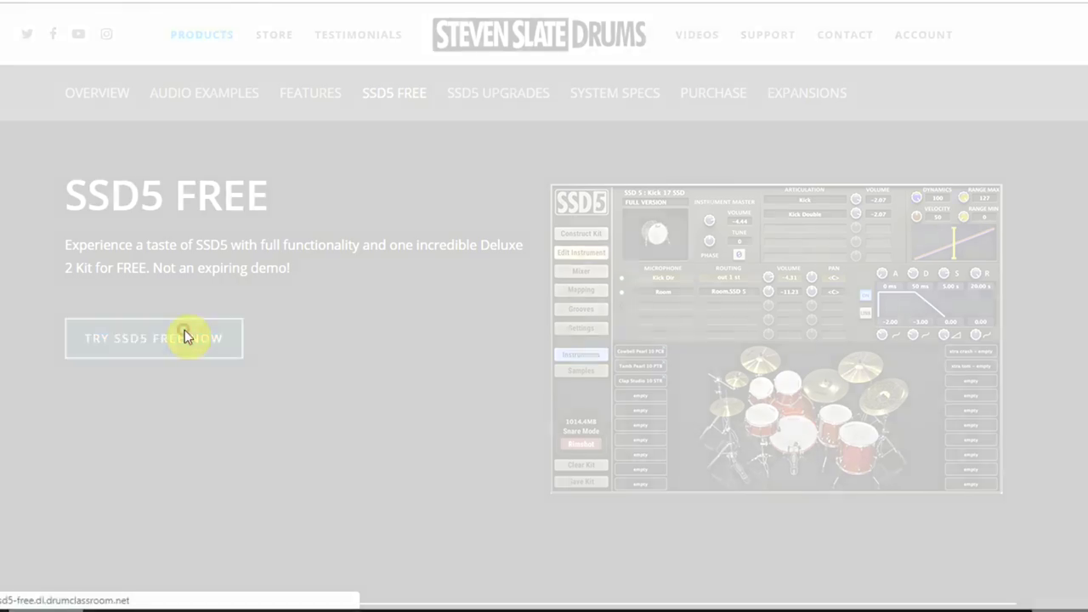
Sign up for SSD5 Free, then follow the email's Win installation link
click(184, 332)
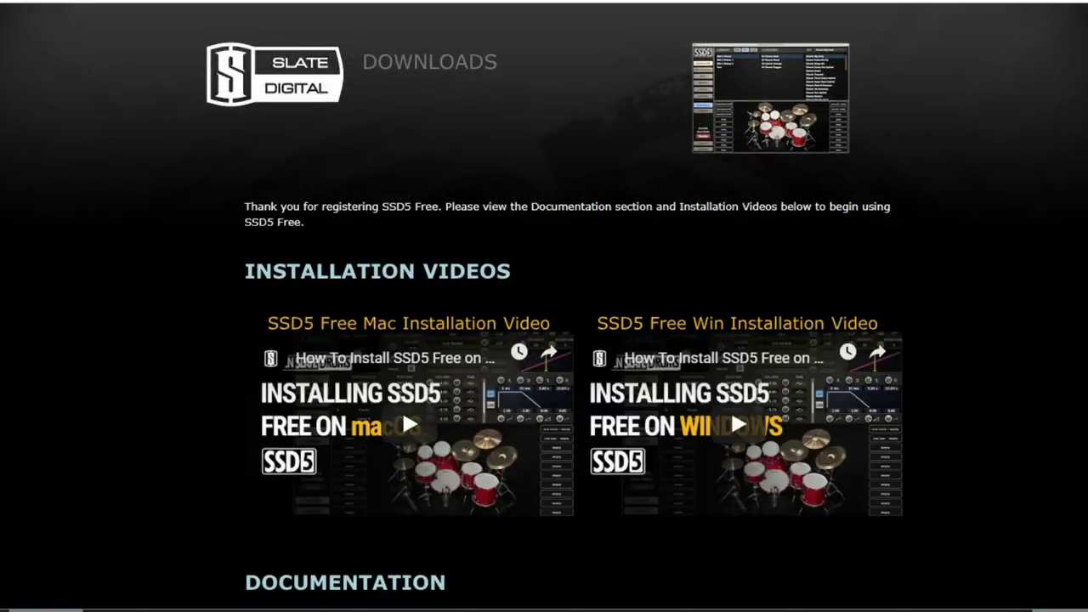
scroll(169, 393, down, 2)
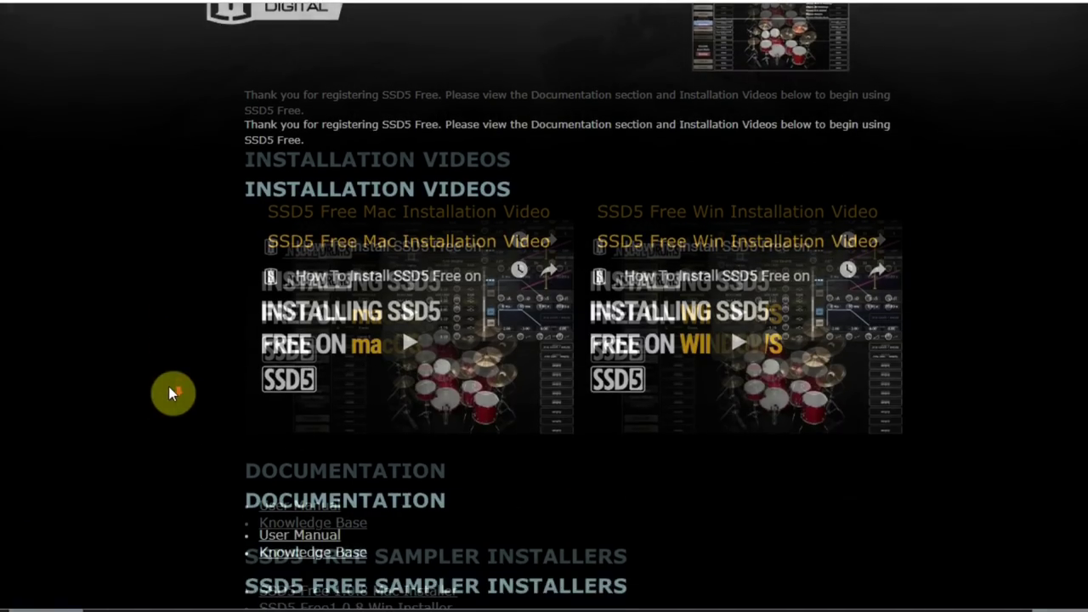
scroll(168, 391, down, 3)
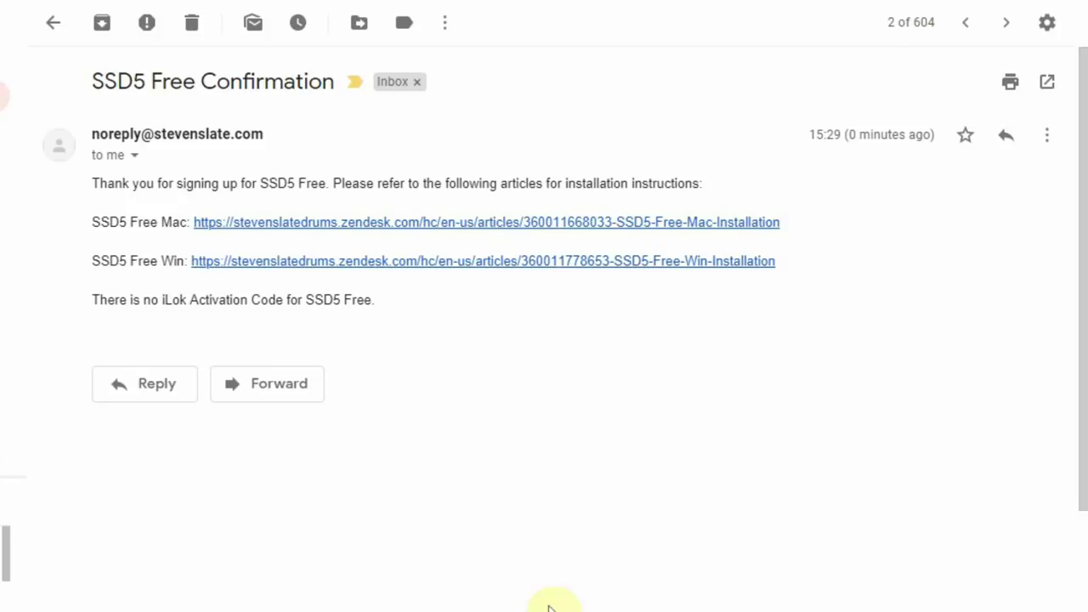
click(607, 263)
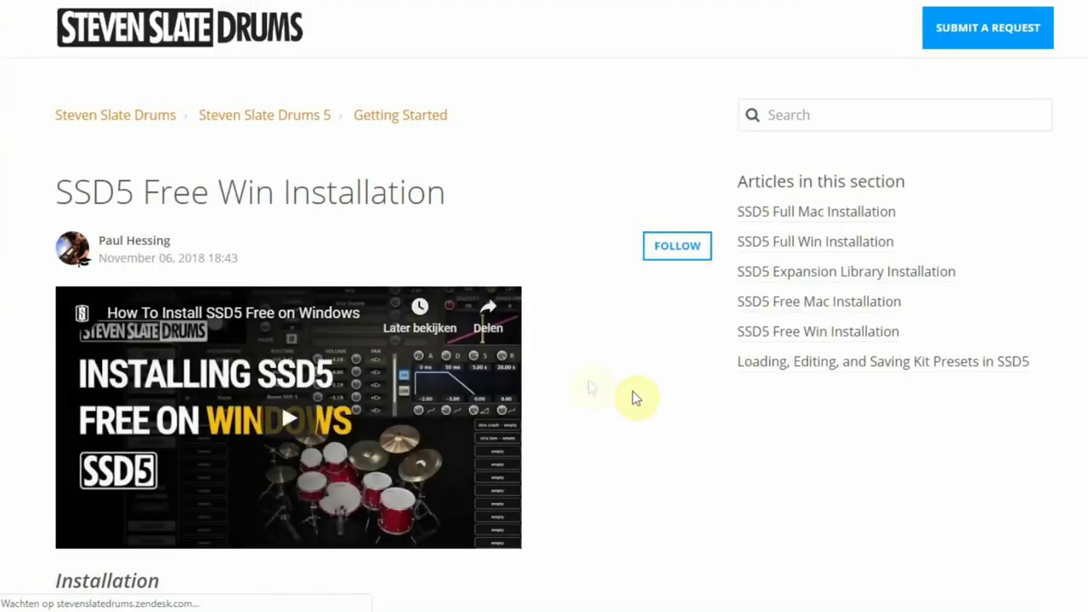
Scroll through the SSD5 Free Win Installation article to read its steps
scroll(633, 391, down, 3)
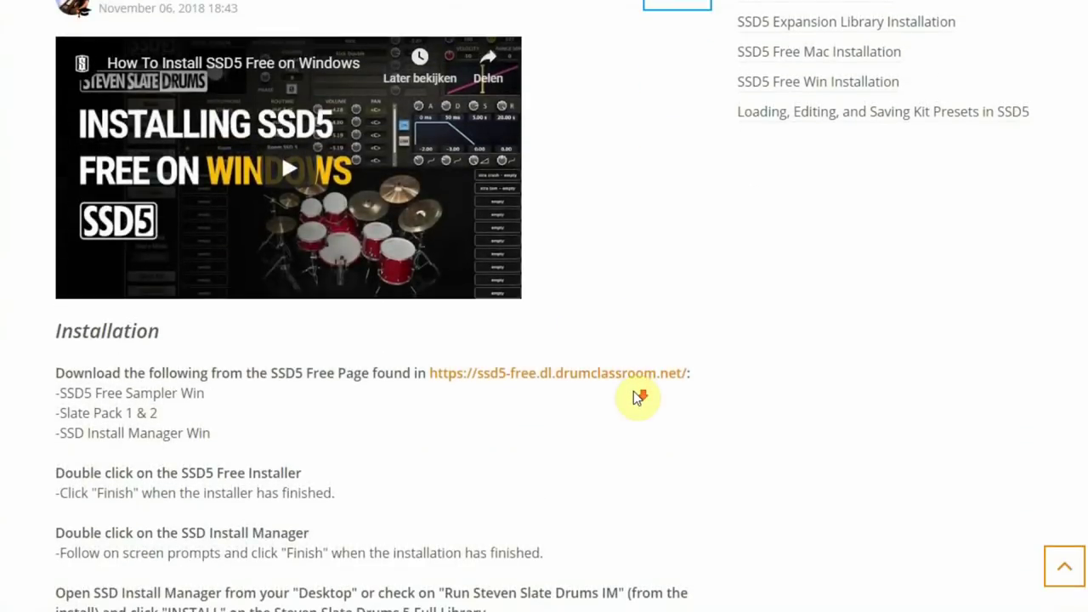
scroll(637, 397, down, 1)
scroll(635, 397, down, 1)
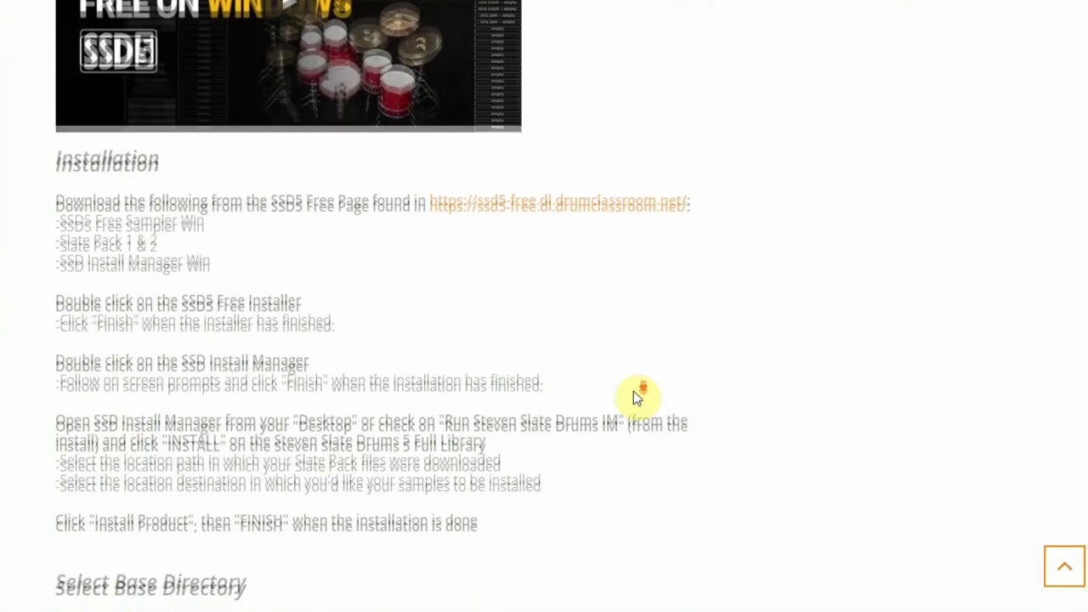
scroll(633, 391, down, 1)
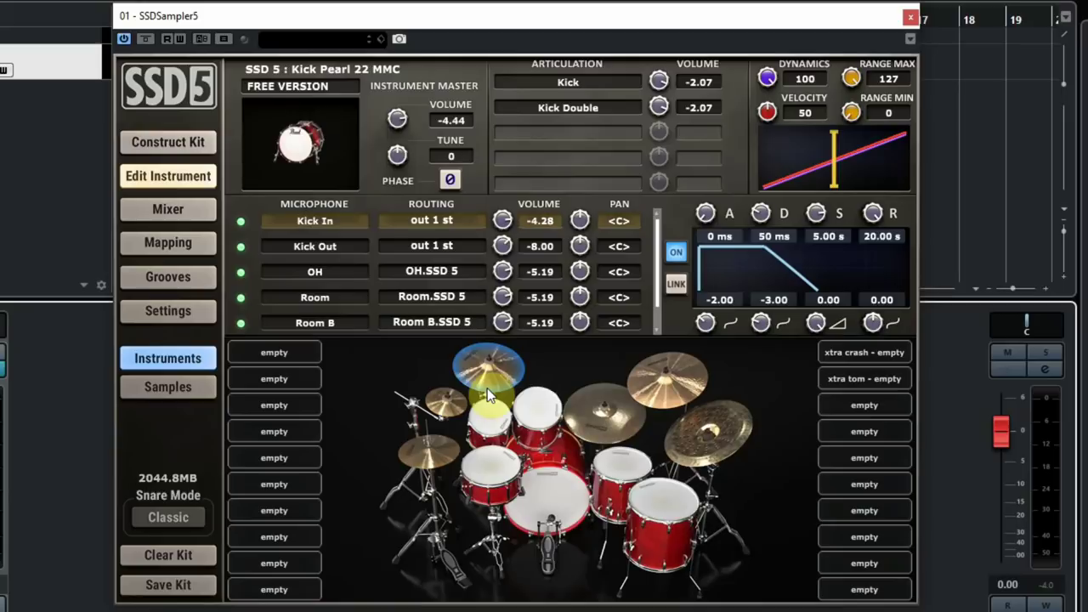
Load the snare and check the Snare Top mic's output options without changing them
click(487, 469)
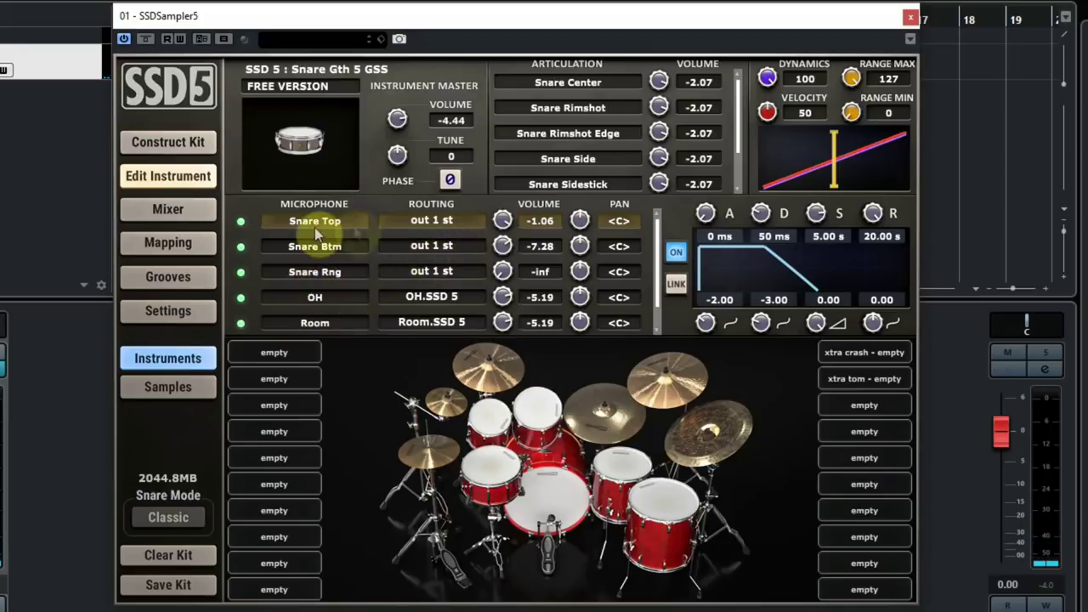
click(433, 223)
click(433, 223)
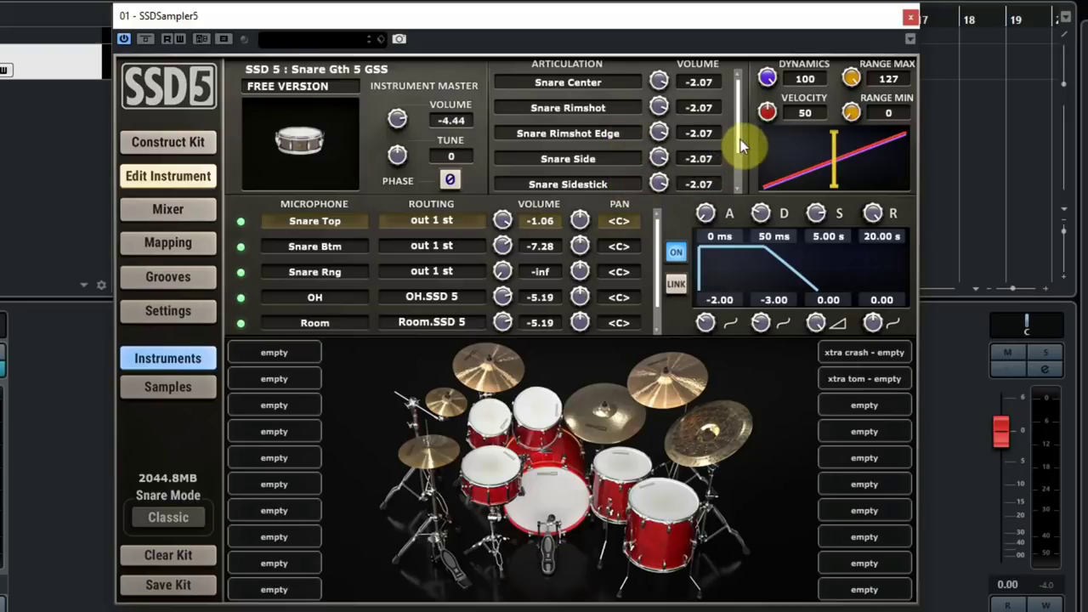
drag(740, 140, 759, 106)
Load the Hi-Hat Sbn 14 AAM, scroll its articulations, and invert its phase
click(446, 442)
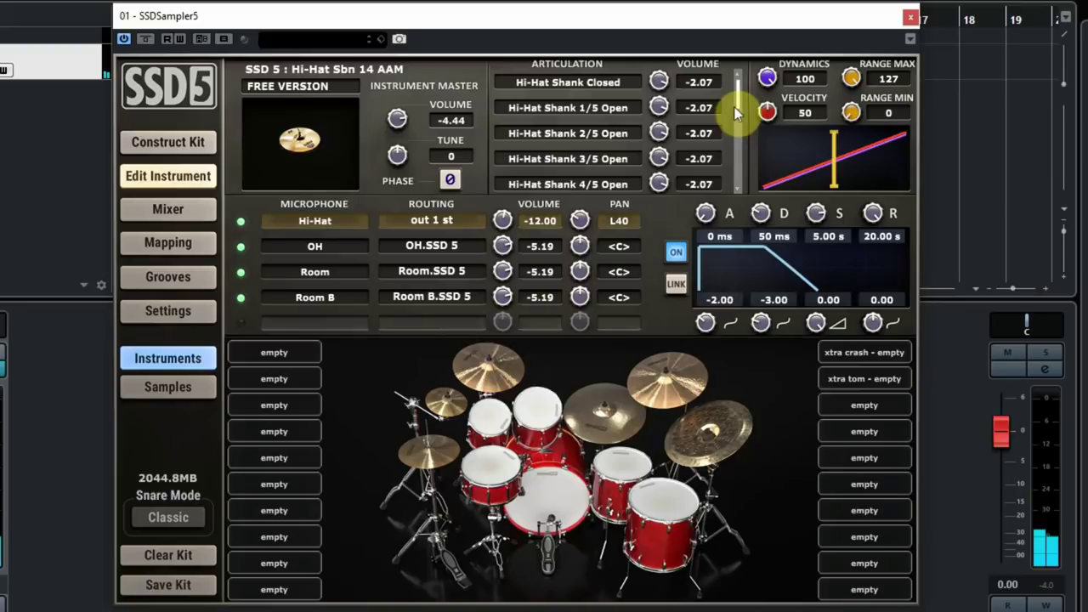
mouse_move(737, 98)
mouse_down()
mouse_move(756, 172)
mouse_move(808, 80)
mouse_up()
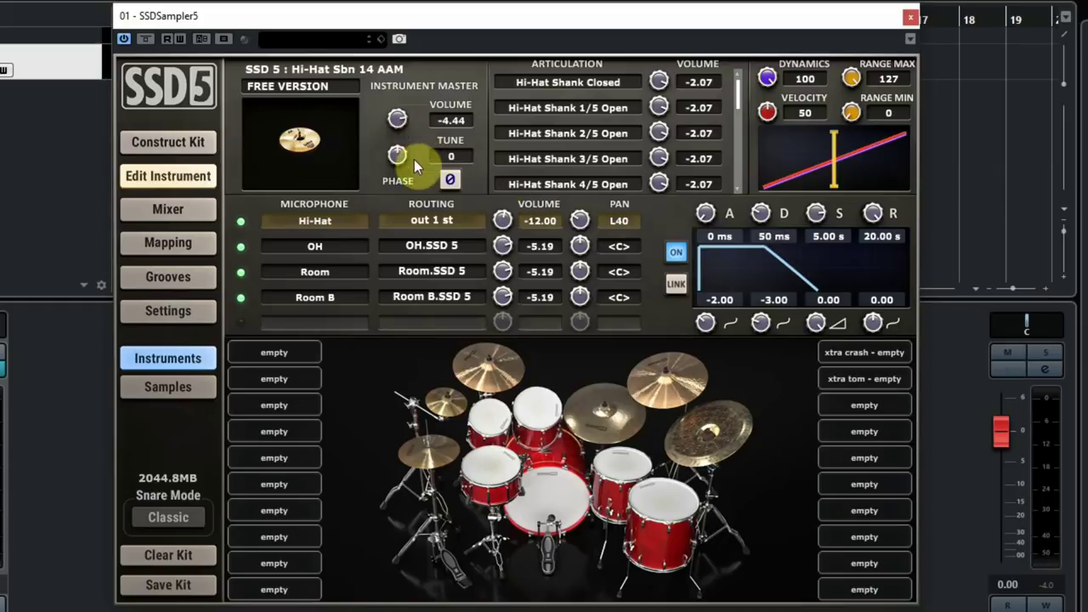
click(447, 182)
Open SSD5's mixer, scroll to the remaining channels, and check the Hi-Hat output routing unchanged
click(167, 210)
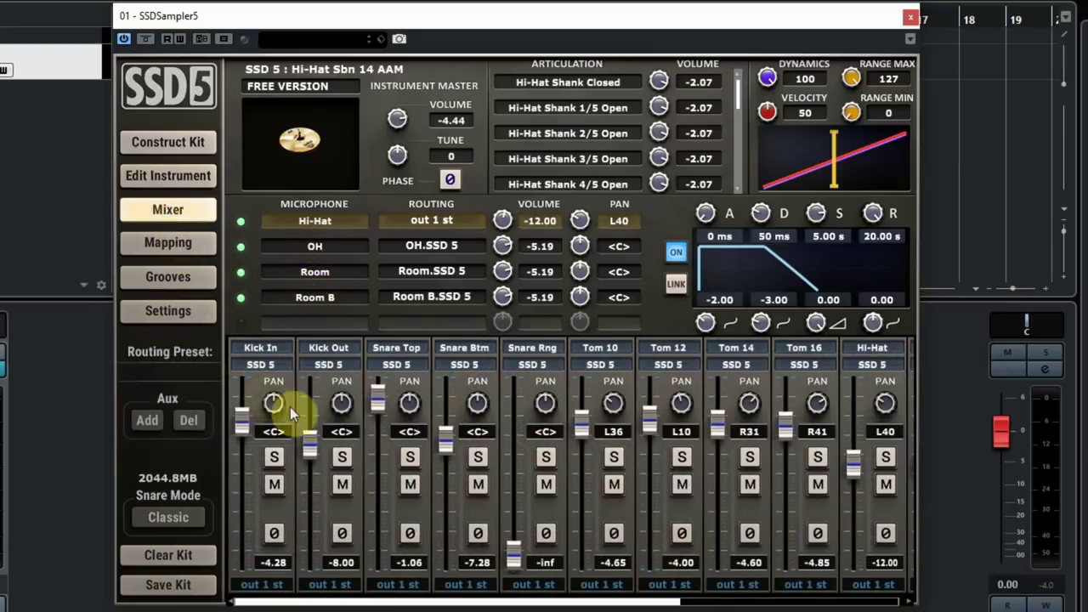
drag(449, 602, 671, 604)
click(547, 584)
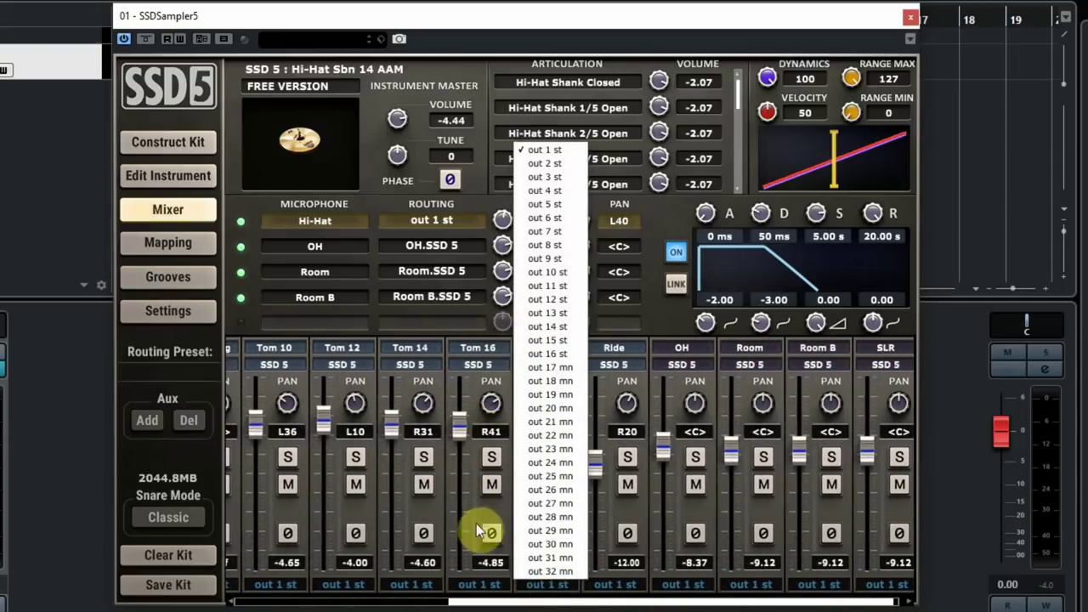
click(191, 346)
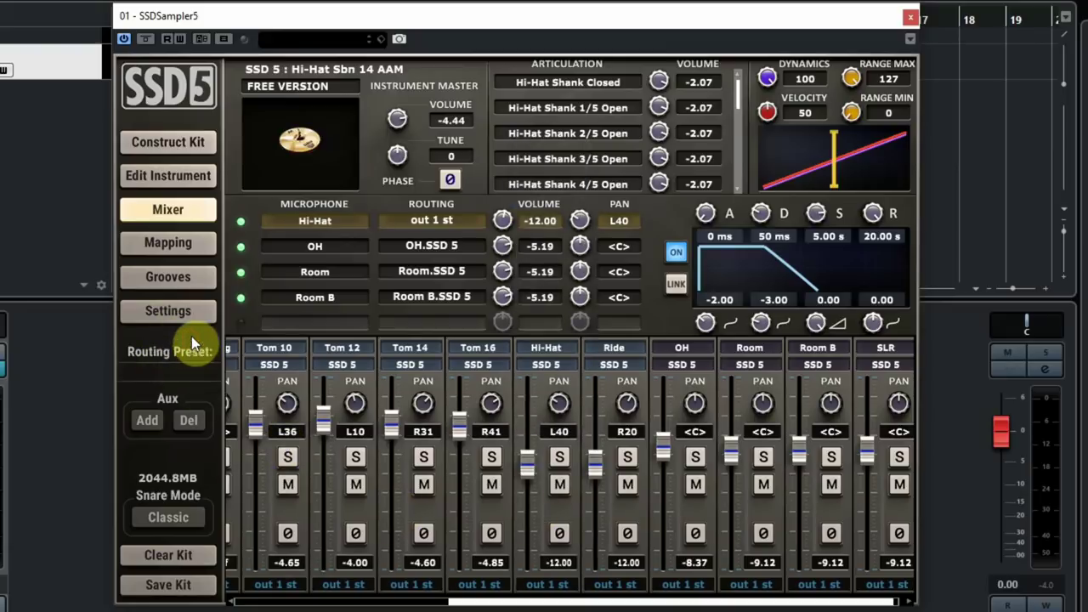
Open SSD5's Grooves page and browse the Core Jazz, Core Pop, then Core Rnb libraries
click(174, 269)
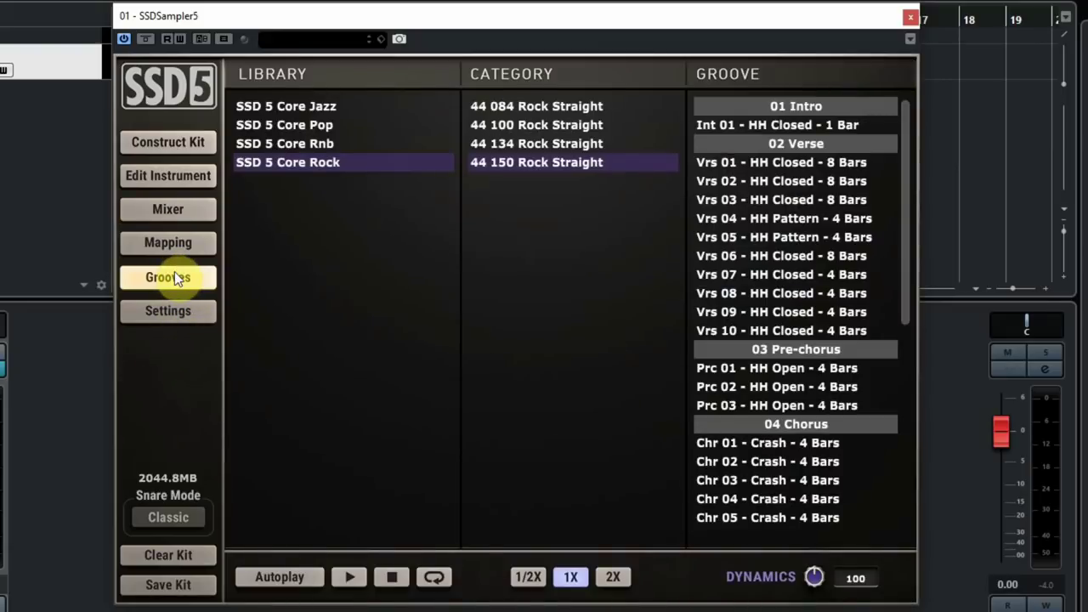
click(311, 107)
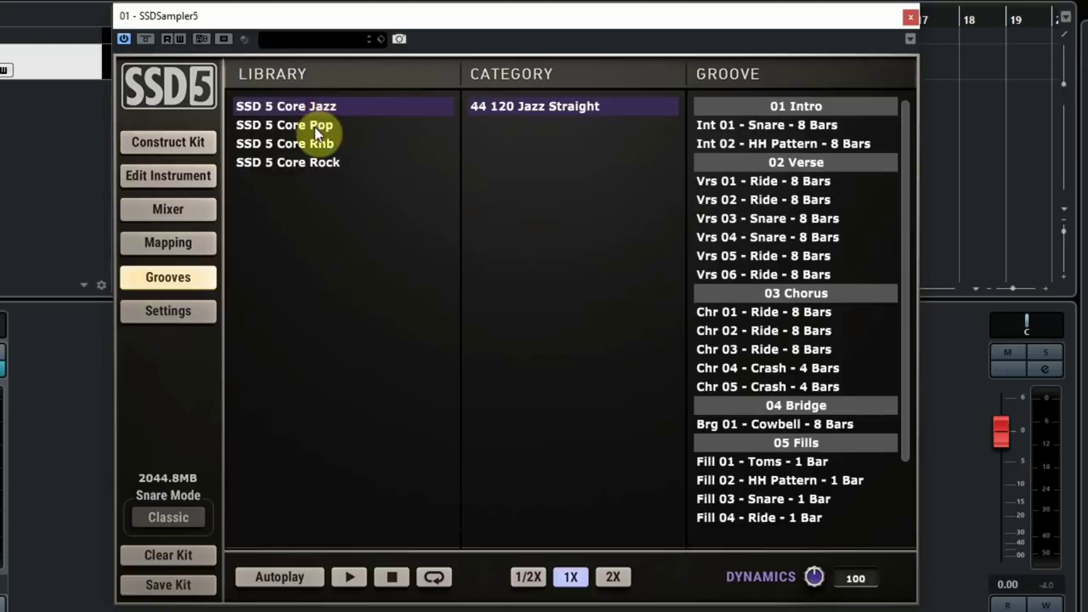
click(315, 127)
scroll(813, 316, down, 5)
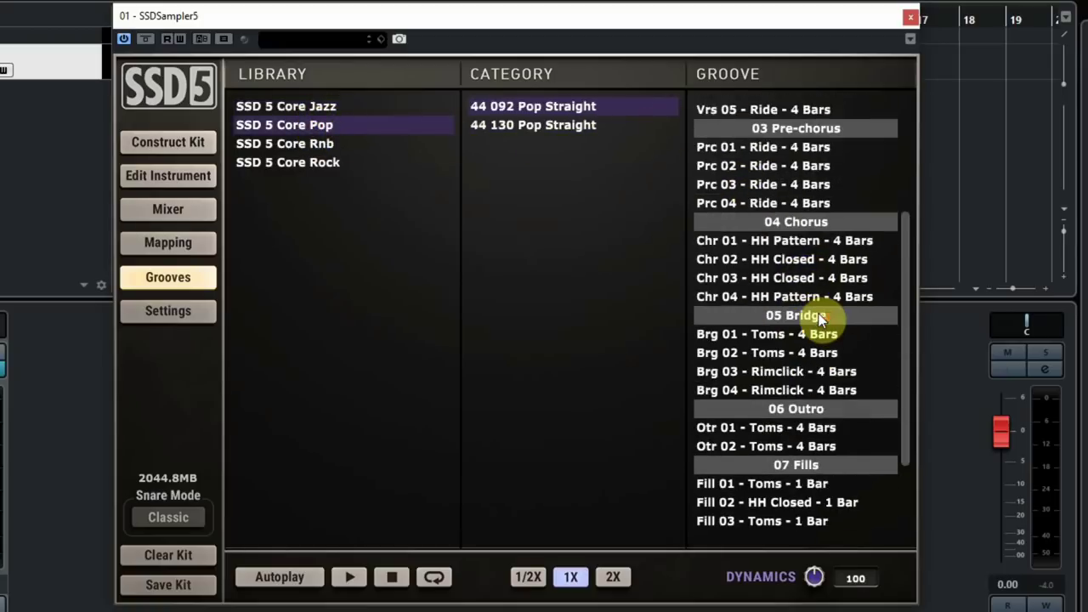
scroll(818, 321, up, 5)
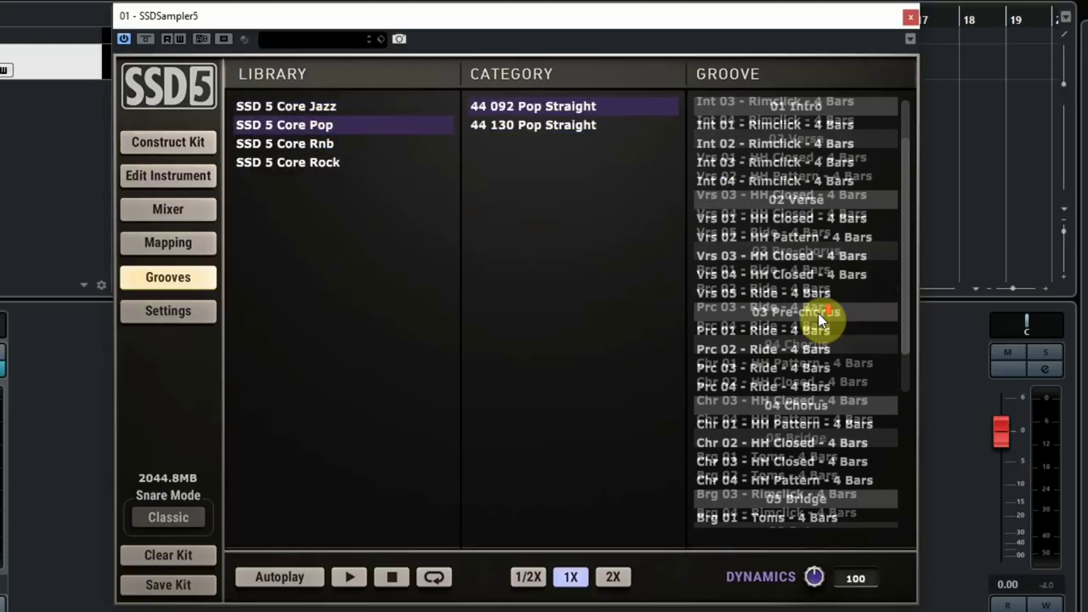
click(318, 145)
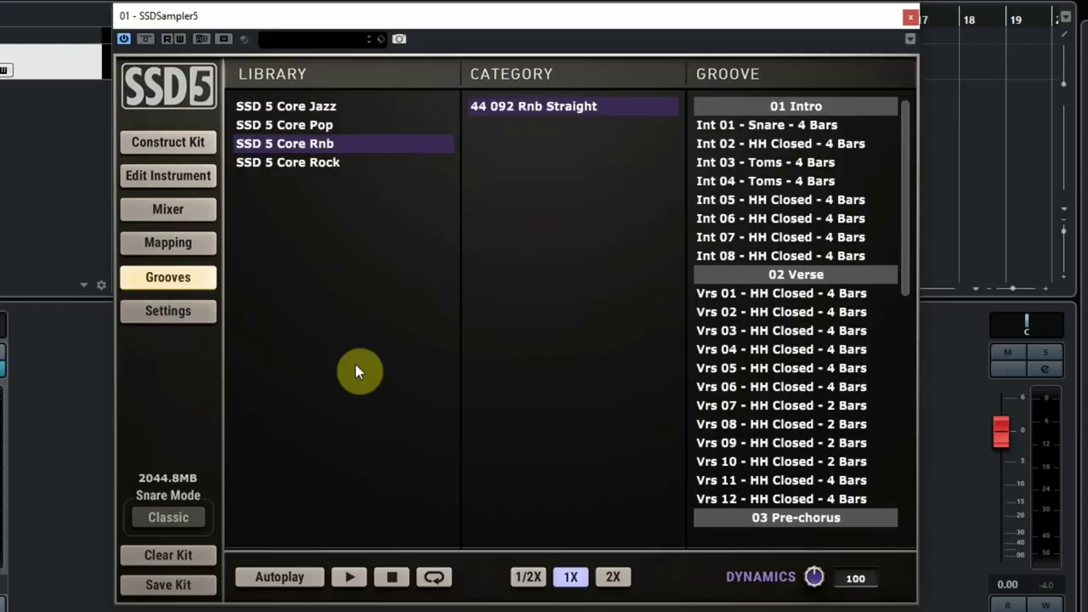
Select the SSD 5 Core Pop library to list its 44 092 Pop Straight grooves
click(296, 126)
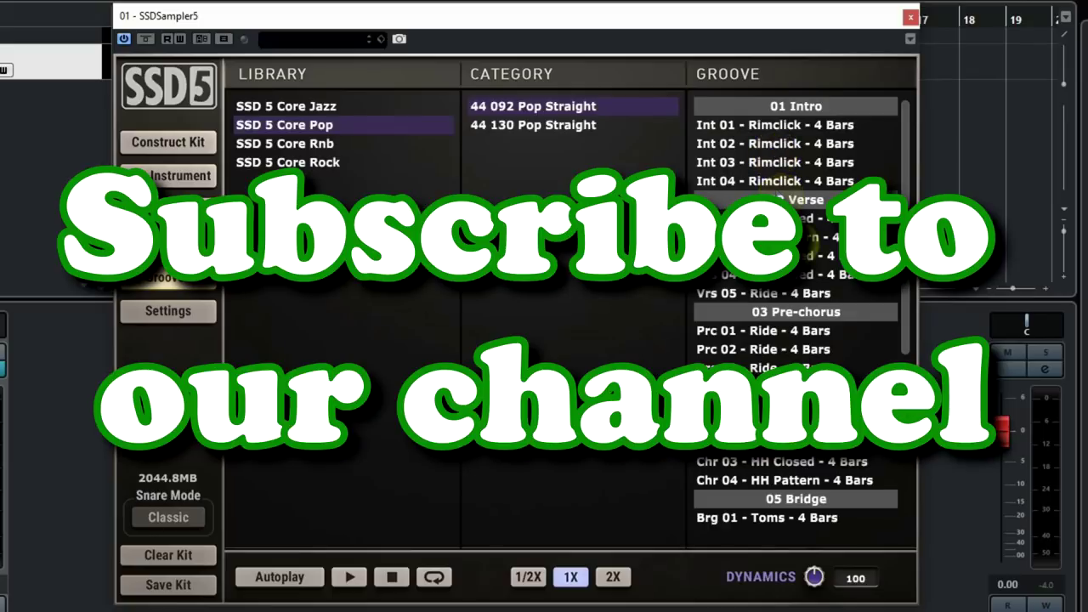